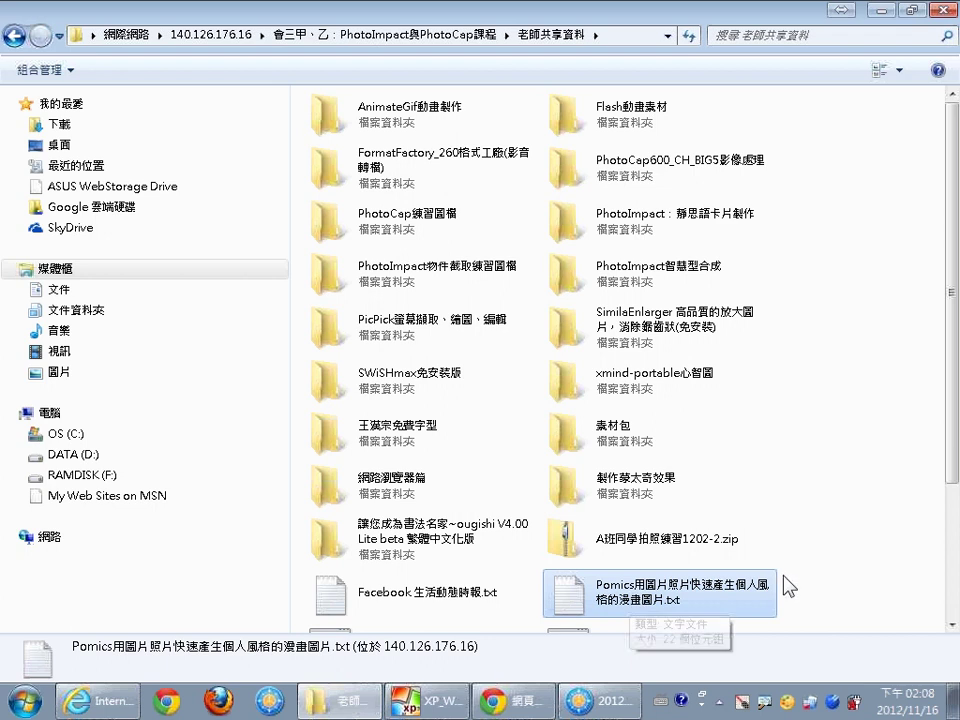
- Compare the Chrome pages with the 老師共享資料 shared folder and select the Silverlight播放程式.exe installer there
click(500, 705)
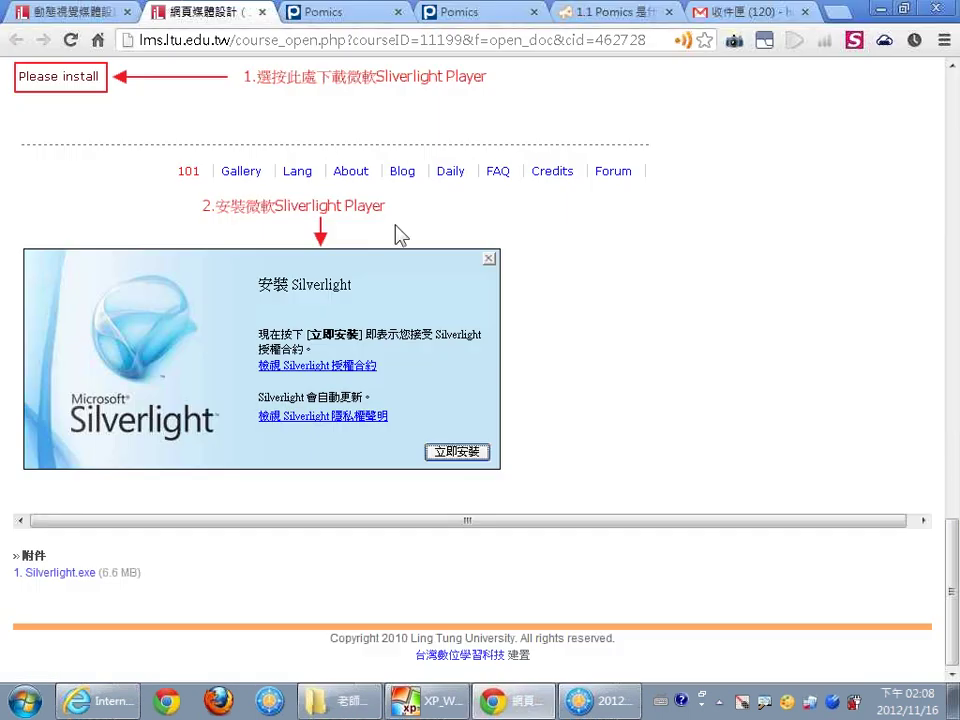
click(350, 12)
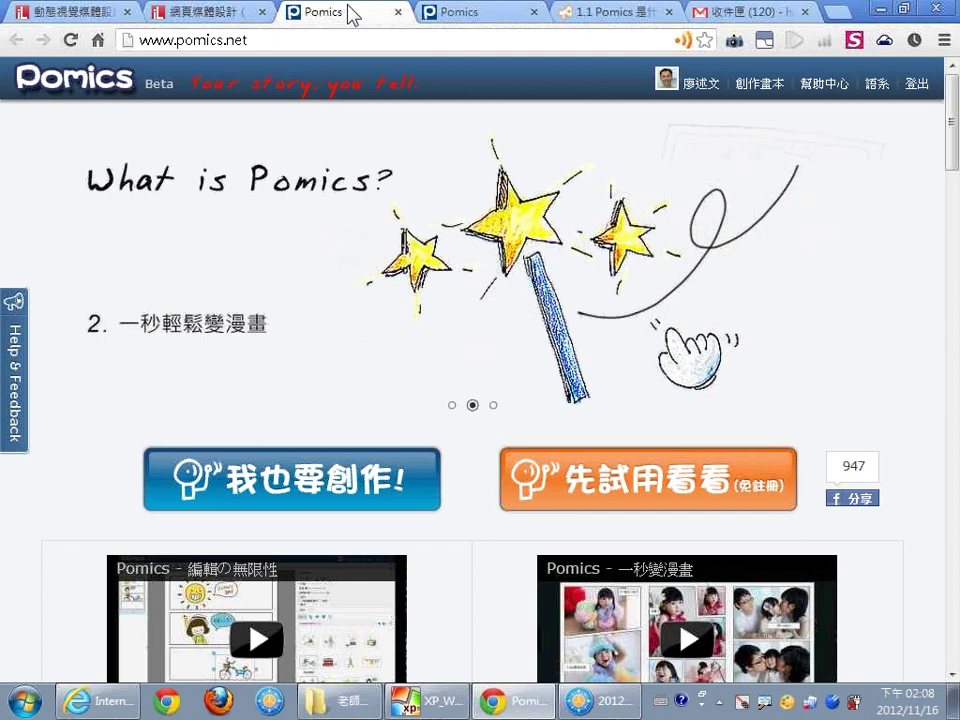
click(338, 703)
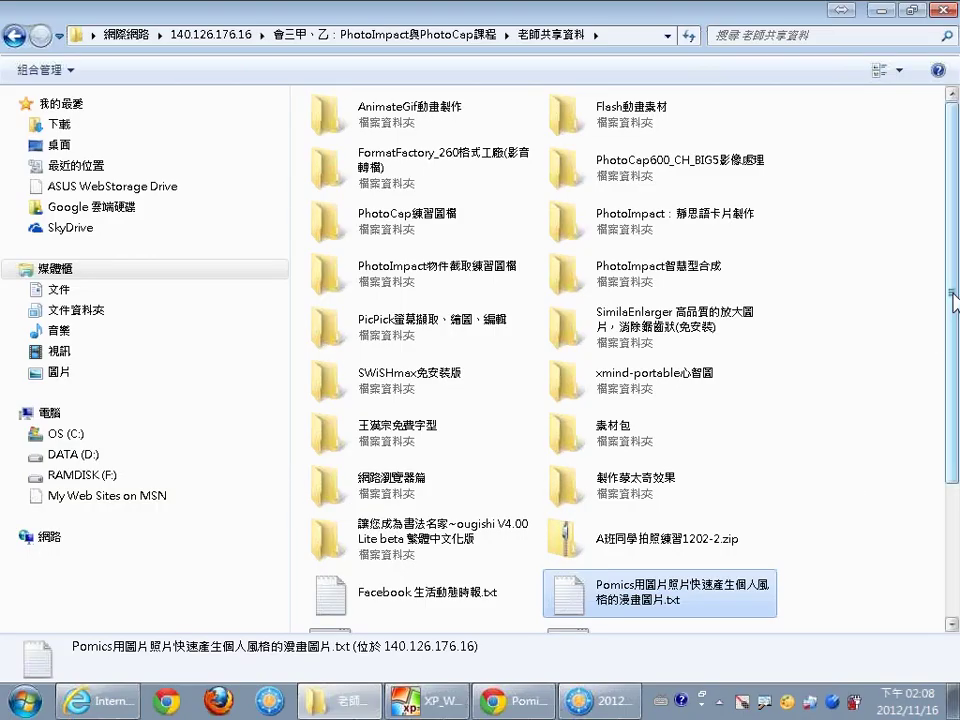
drag(953, 300, 955, 429)
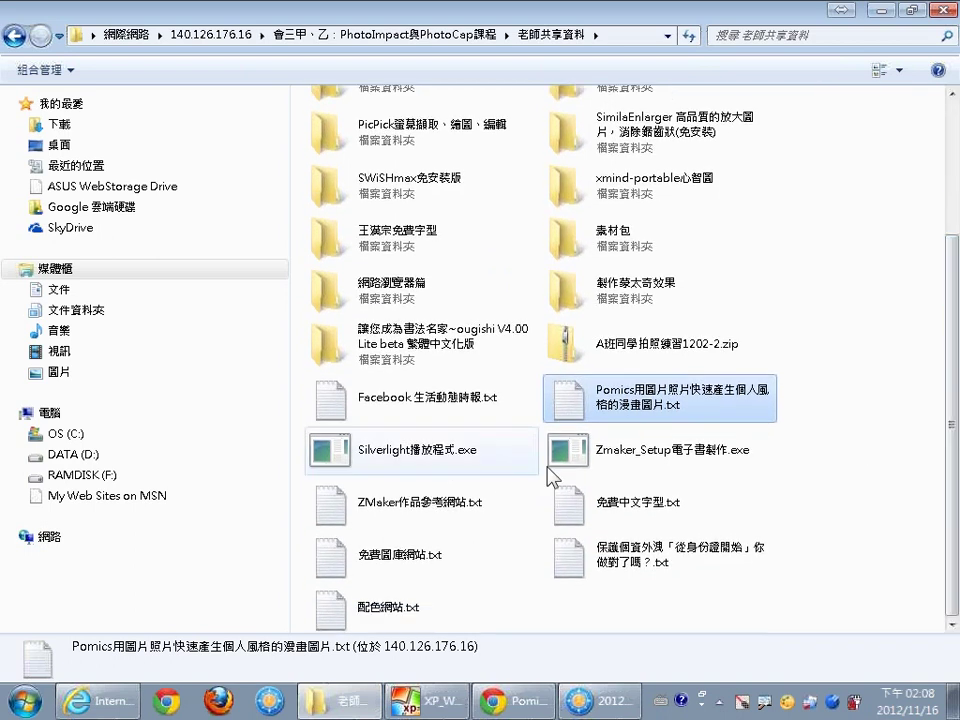
click(436, 464)
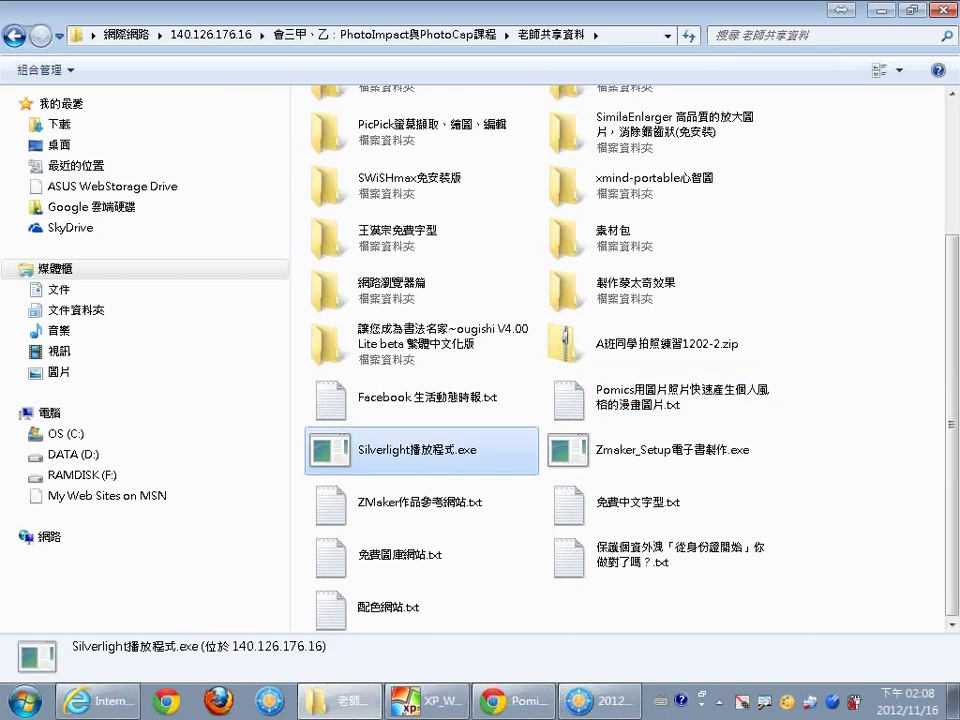
mouse_move(296, 426)
mouse_down()
mouse_move(354, 476)
mouse_move(524, 467)
mouse_up()
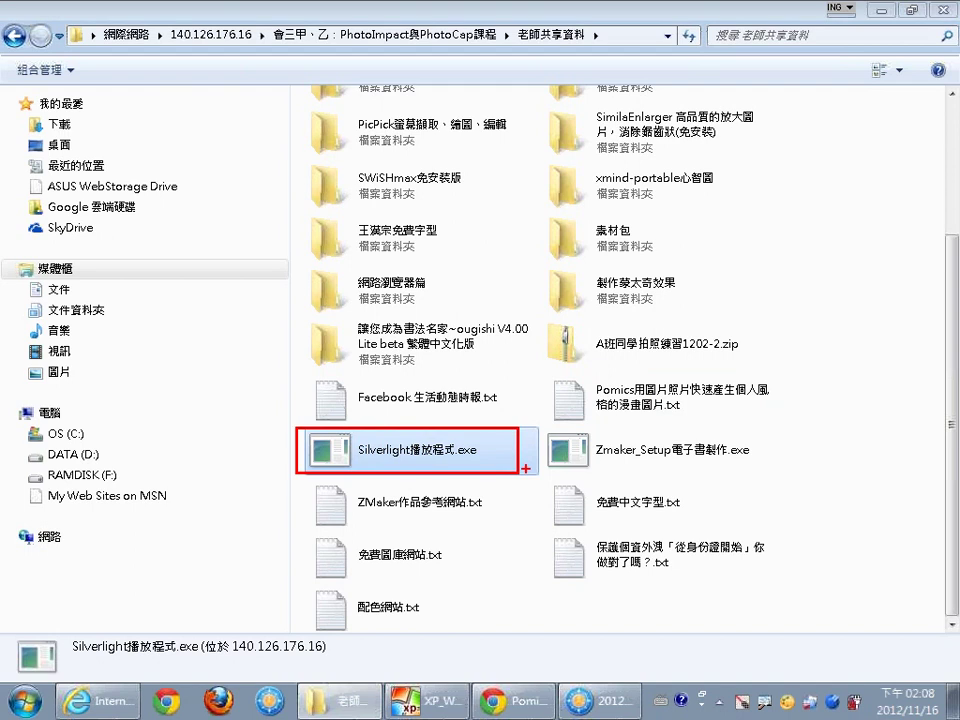
- Switch to Chrome, review the Silverlight installation instructions on the course page and return to the Pomics home page
click(512, 700)
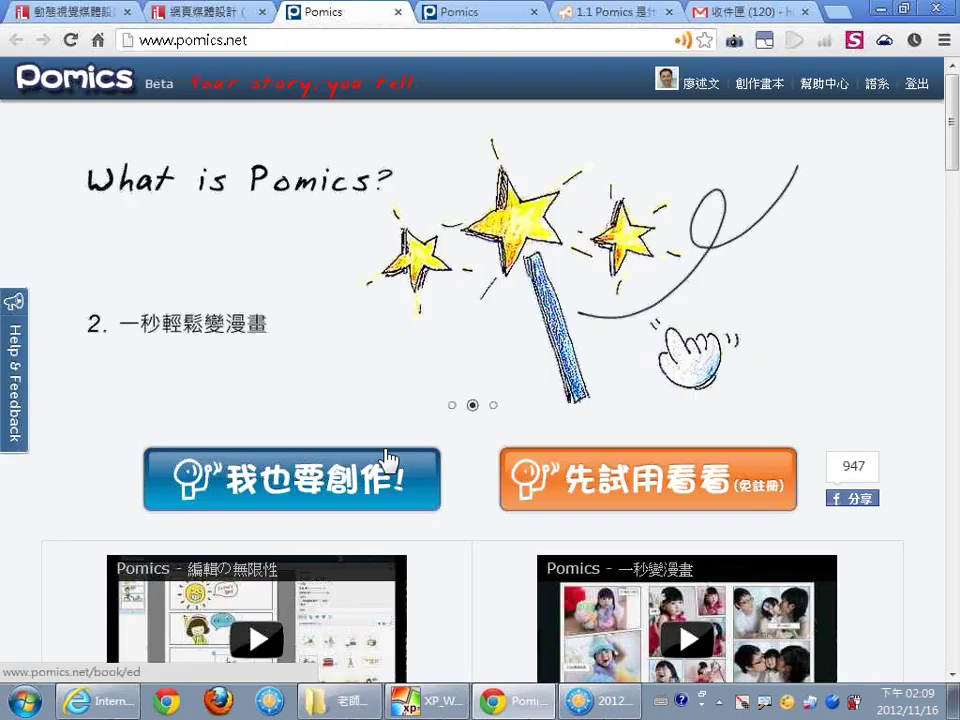
click(212, 14)
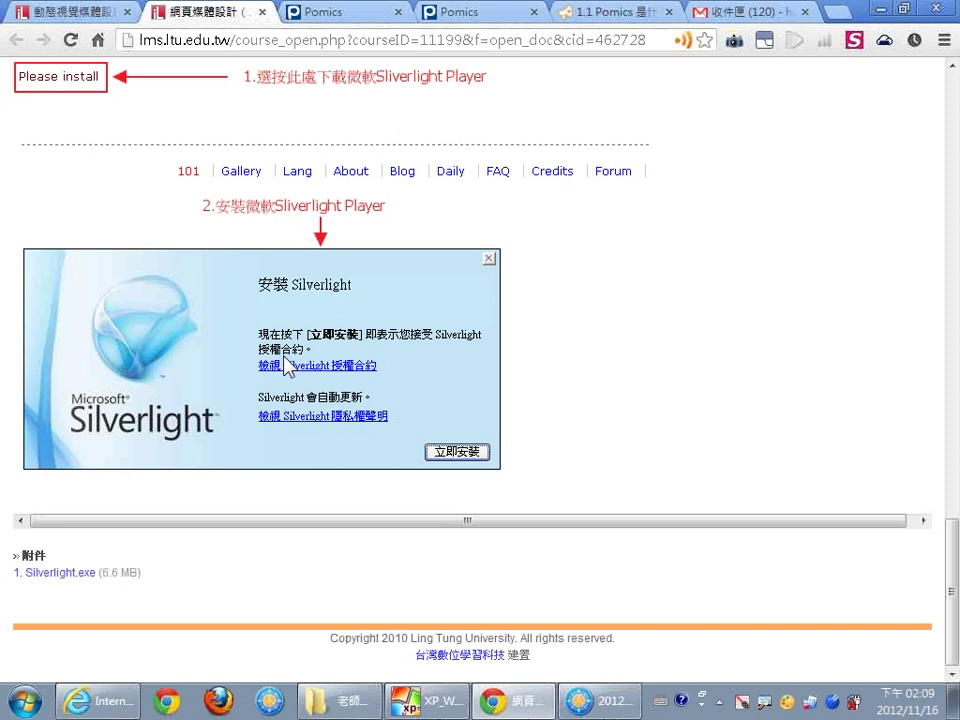
click(325, 14)
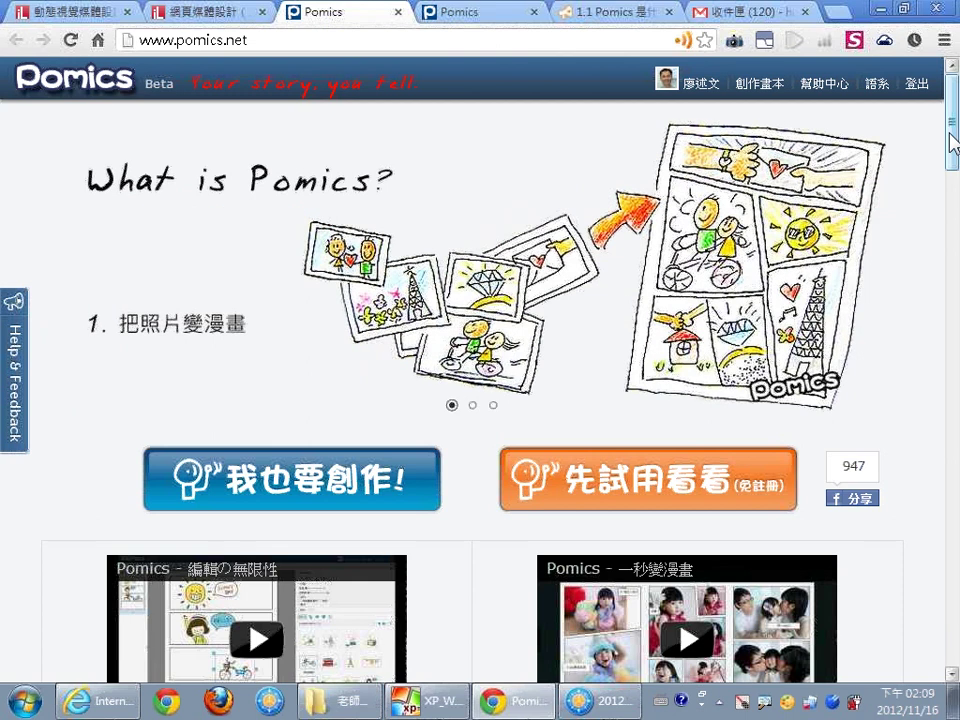
- Browse the latest, highlighted and hot works on the Pomics home page and page through the 溪頭 travel comic's preview
scroll(497, 492, down, 3)
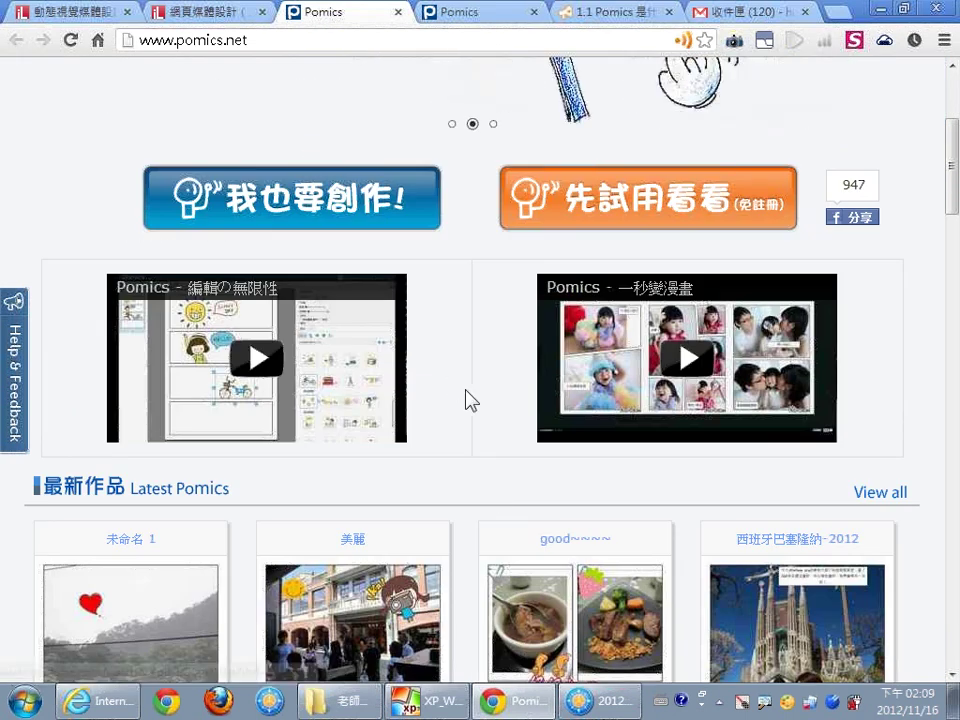
scroll(469, 399, down, 3)
scroll(512, 575, down, 2)
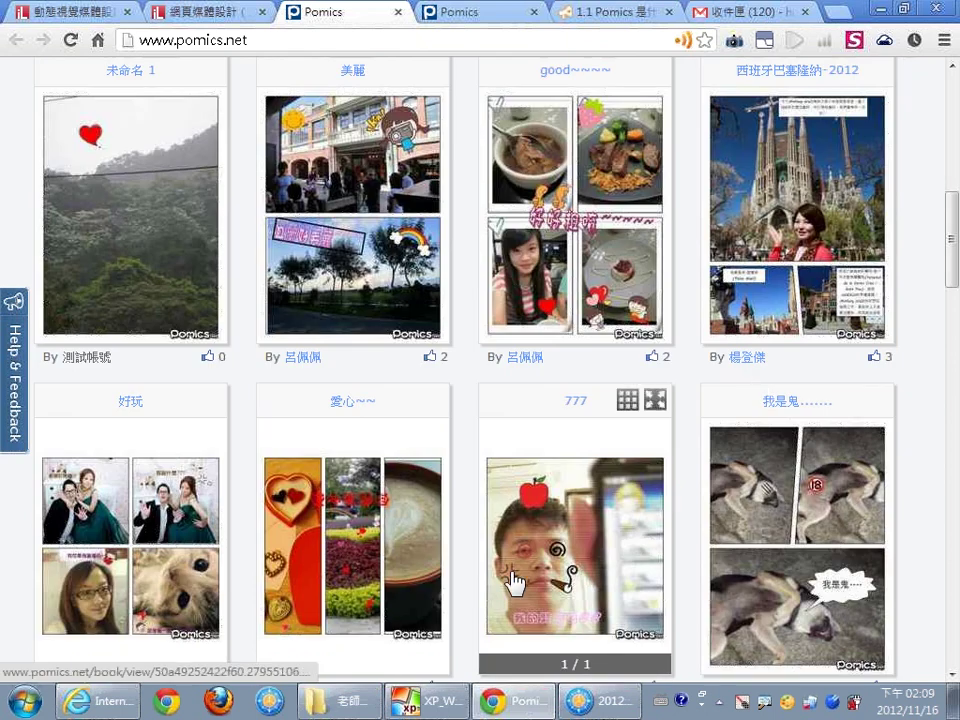
scroll(729, 422, down, 5)
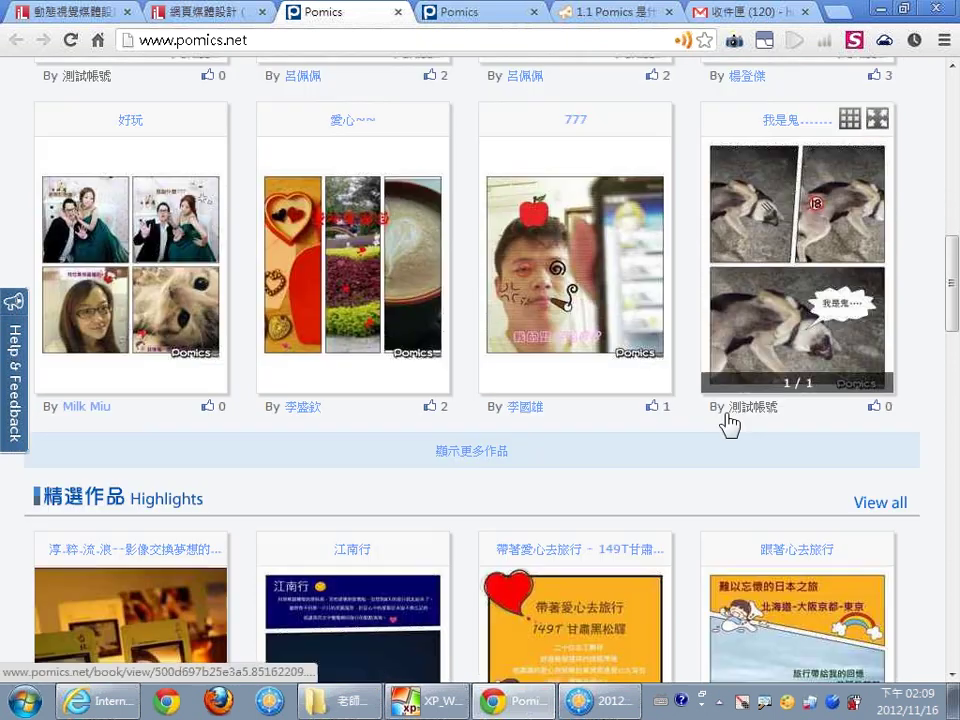
scroll(720, 452, down, 2)
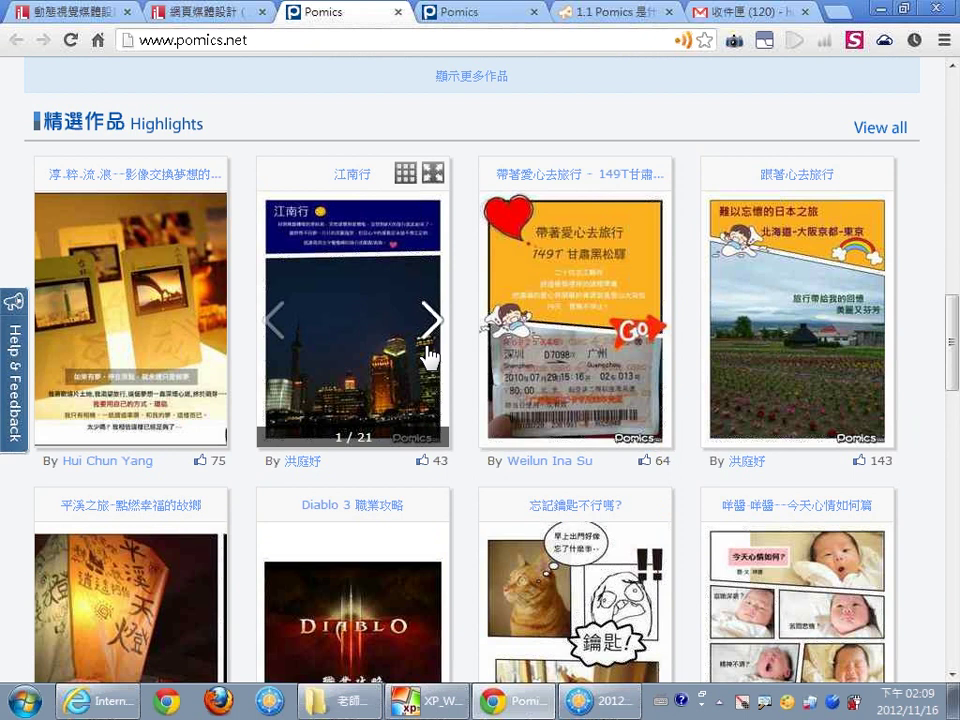
scroll(430, 357, down, 2)
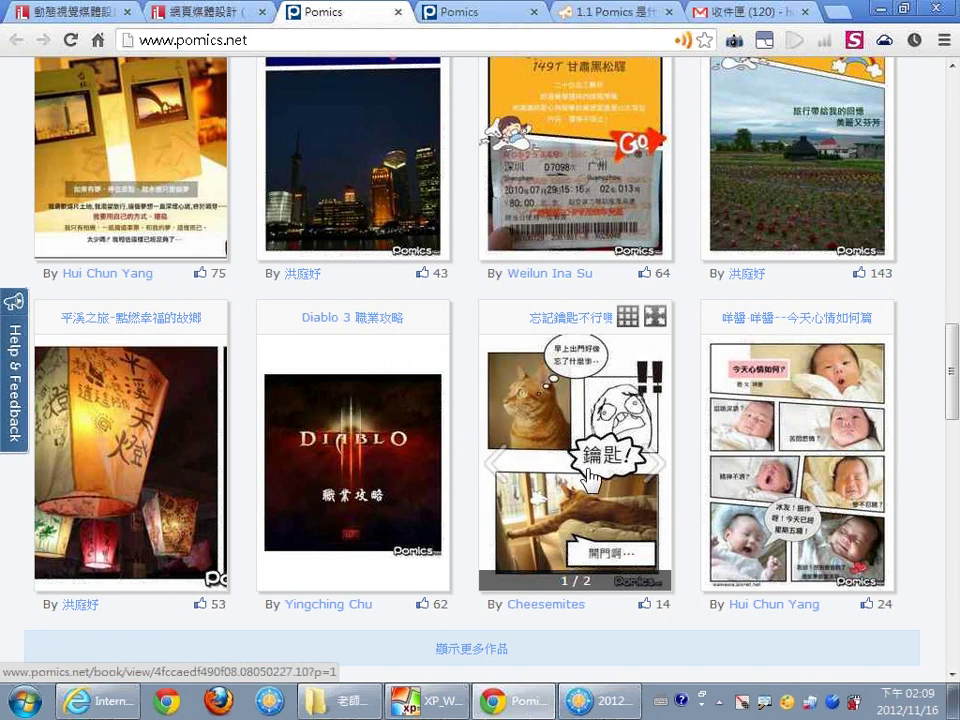
scroll(590, 478, down, 3)
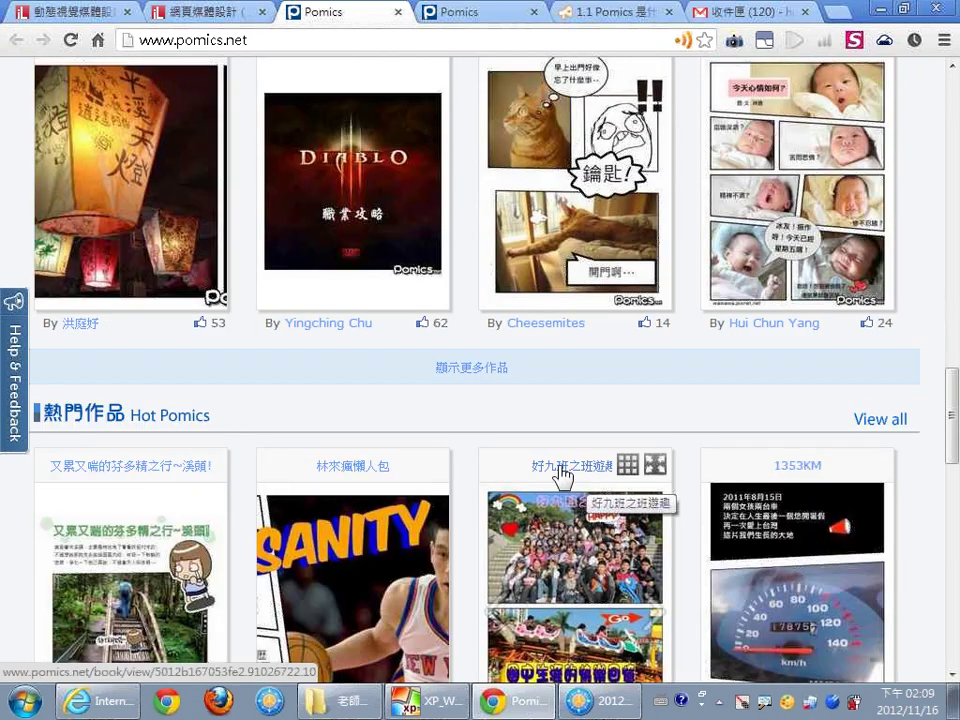
scroll(590, 478, down, 3)
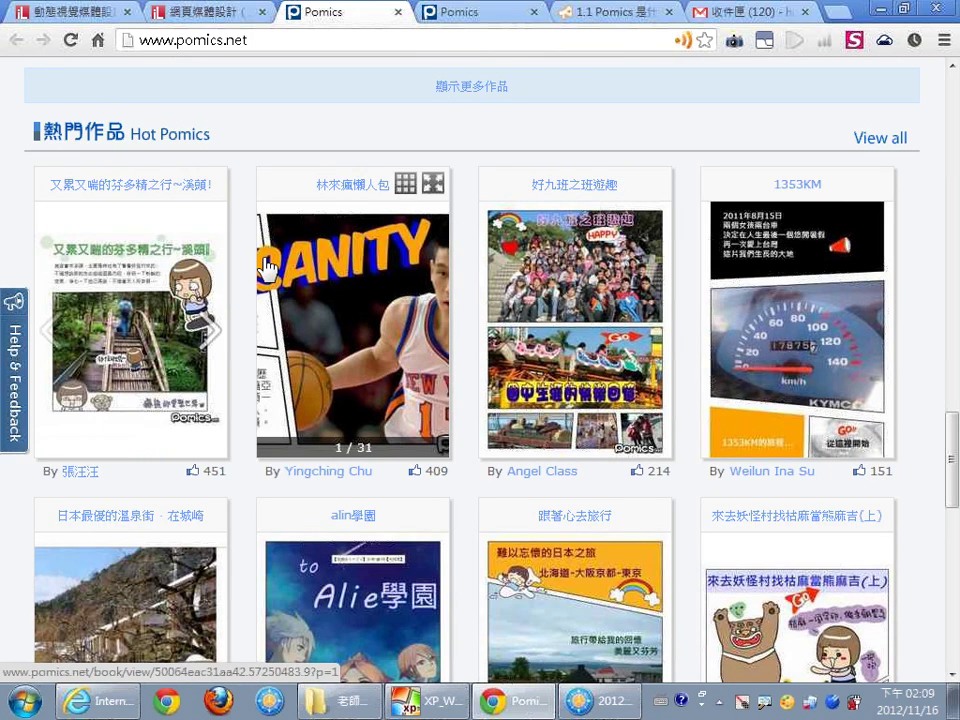
click(210, 336)
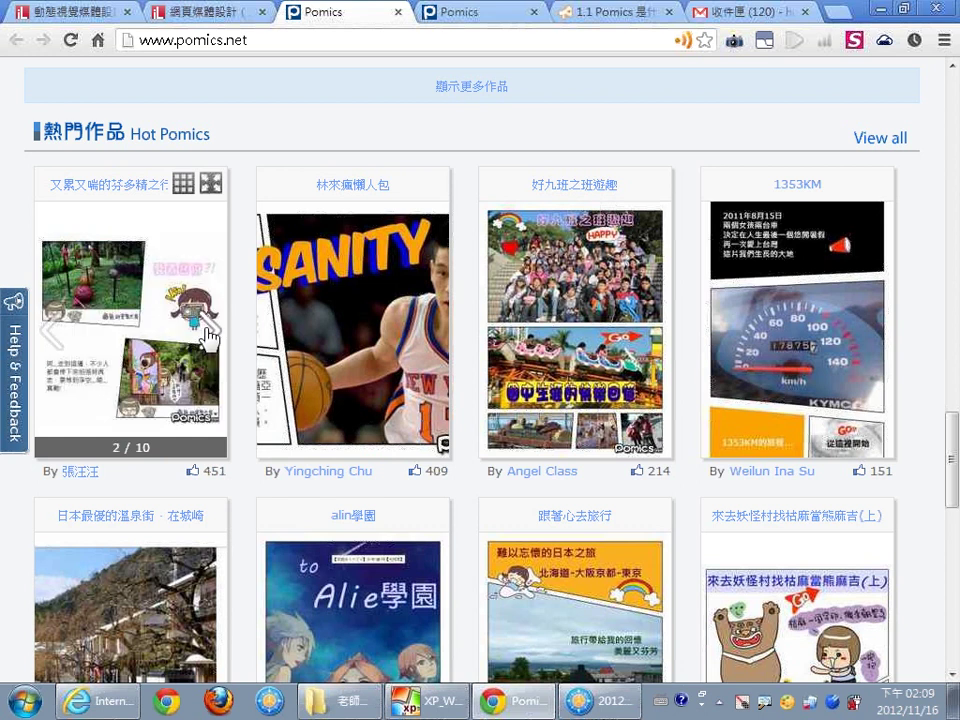
click(210, 336)
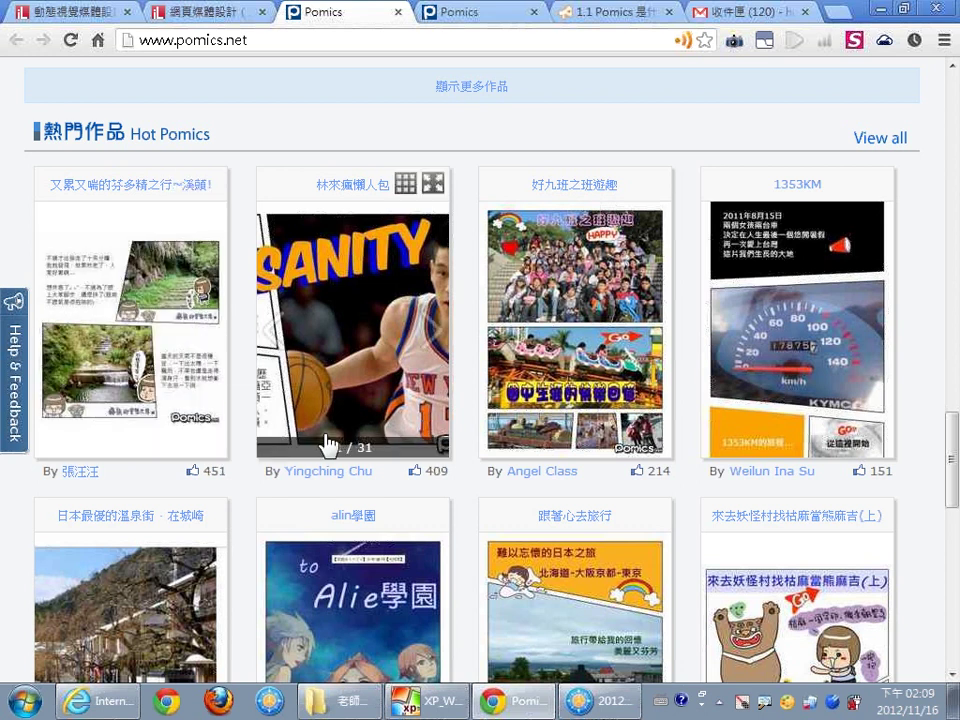
scroll(326, 386, down, 1)
scroll(326, 490, down, 2)
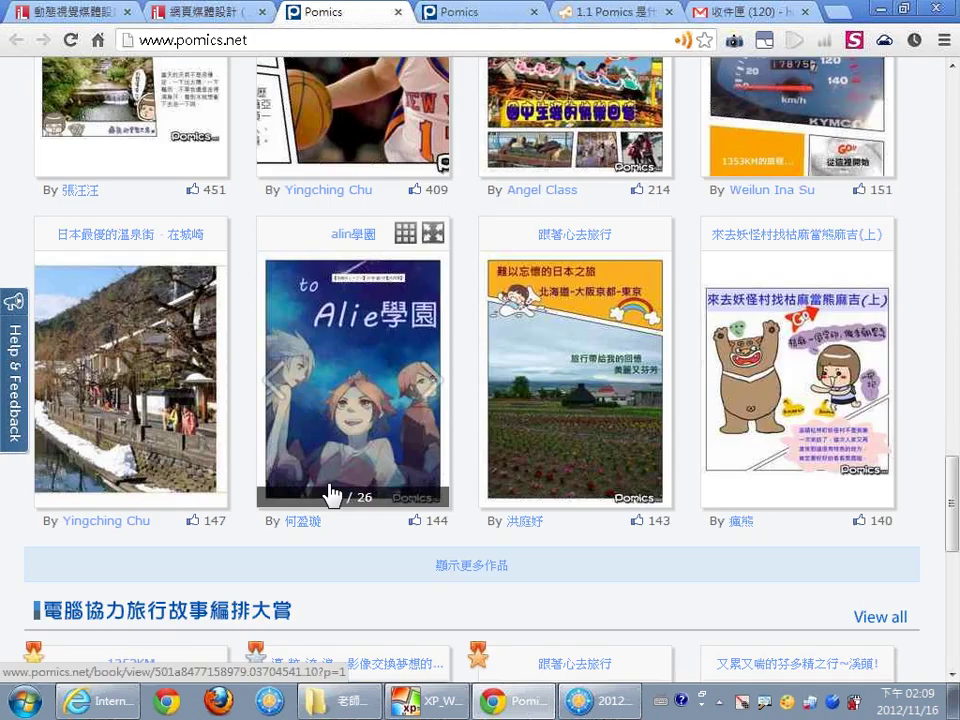
- Log out of Pomics and log back in with Facebook, skipping the permission to post on the account's behalf
scroll(330, 494, up, 20)
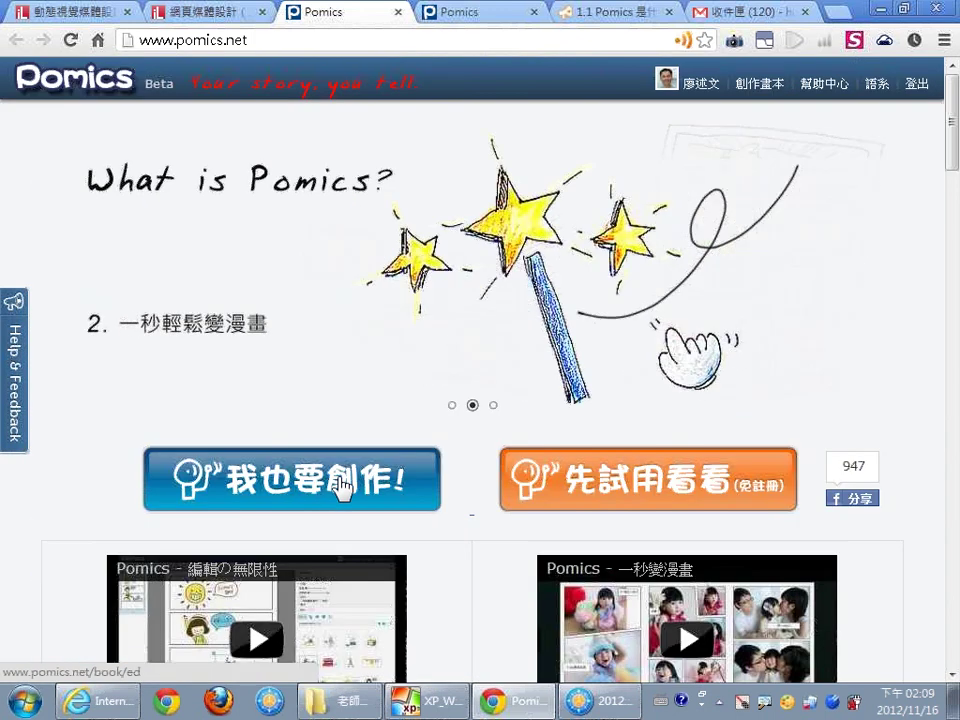
click(922, 86)
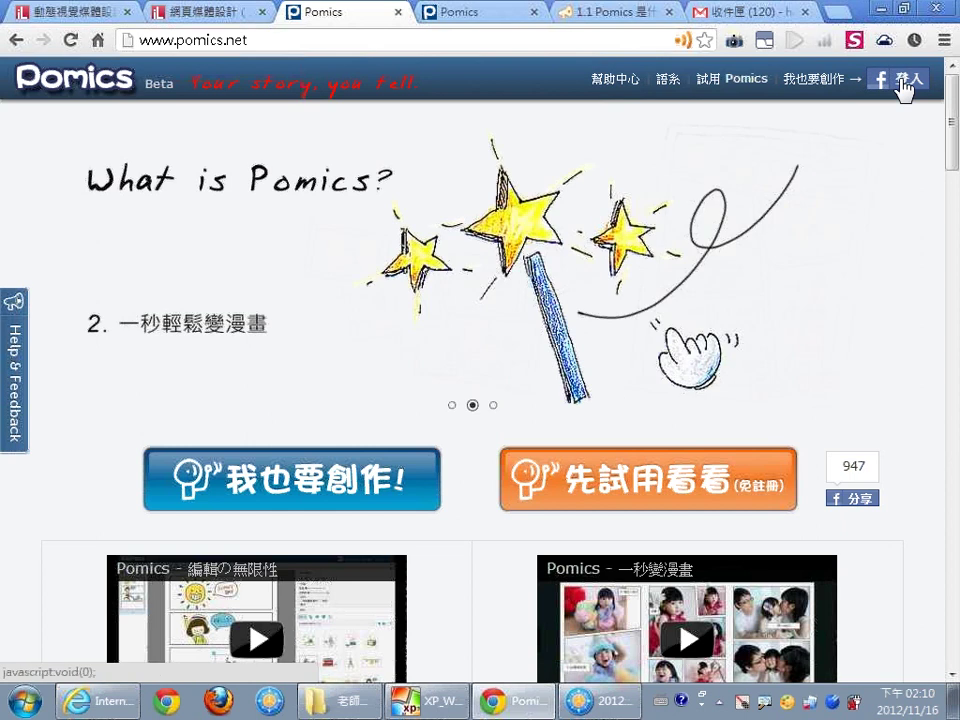
click(902, 86)
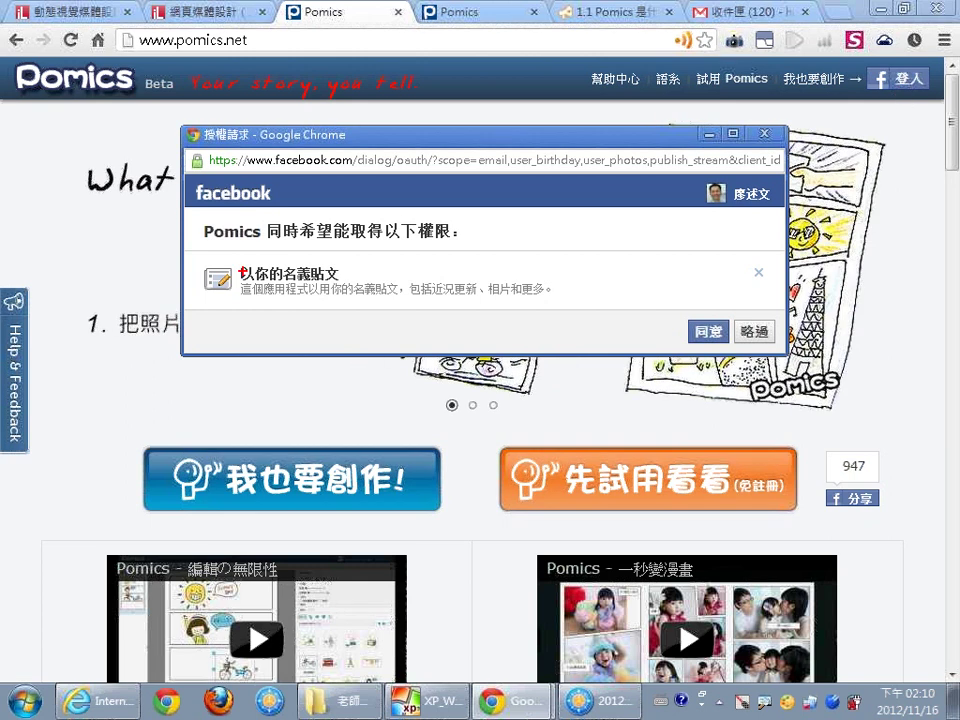
mouse_move(196, 254)
mouse_down()
mouse_move(214, 287)
mouse_move(572, 291)
mouse_move(573, 308)
mouse_up()
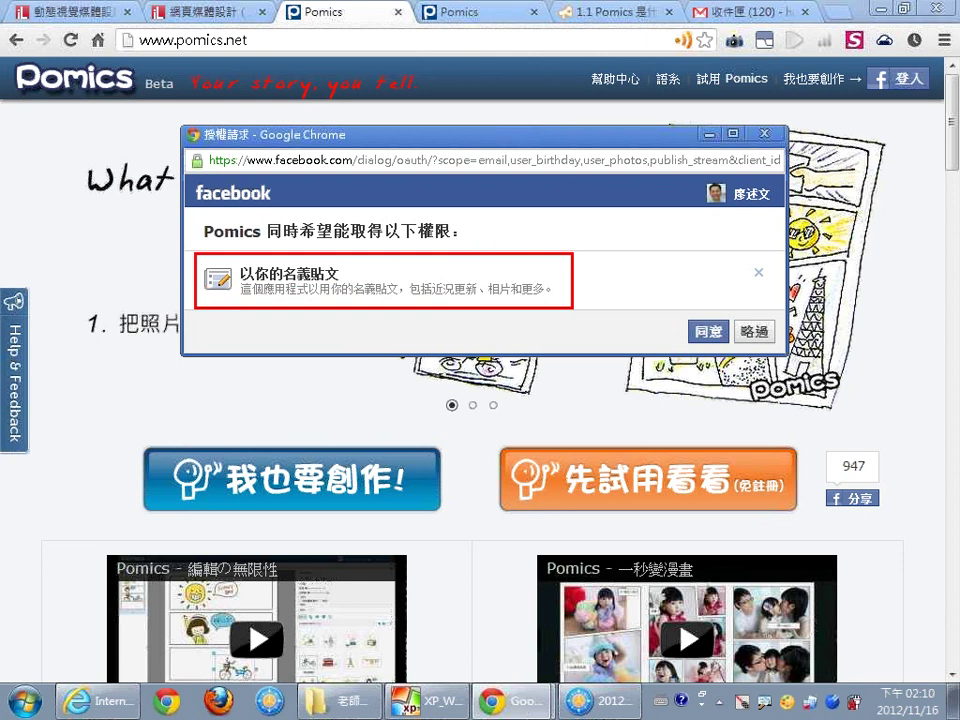
drag(573, 308, 580, 308)
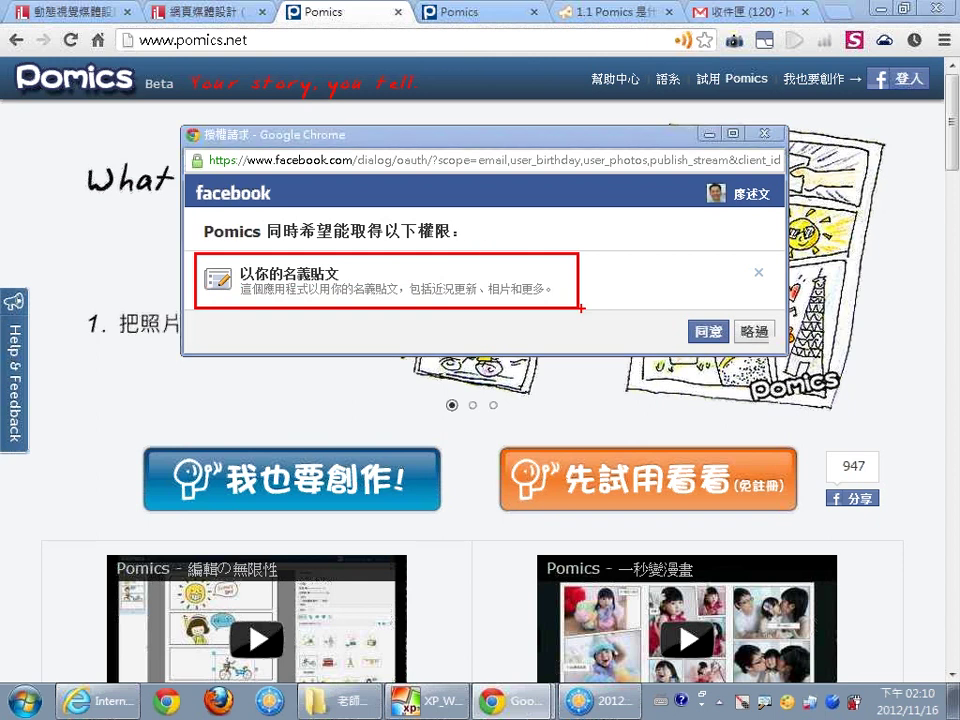
key(Escape)
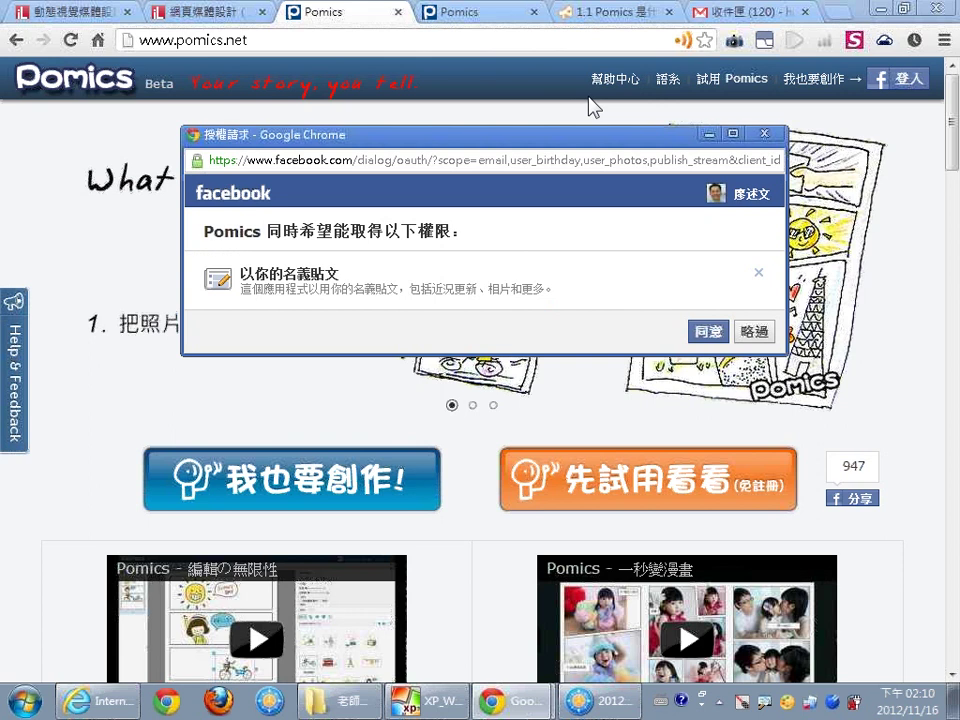
click(755, 331)
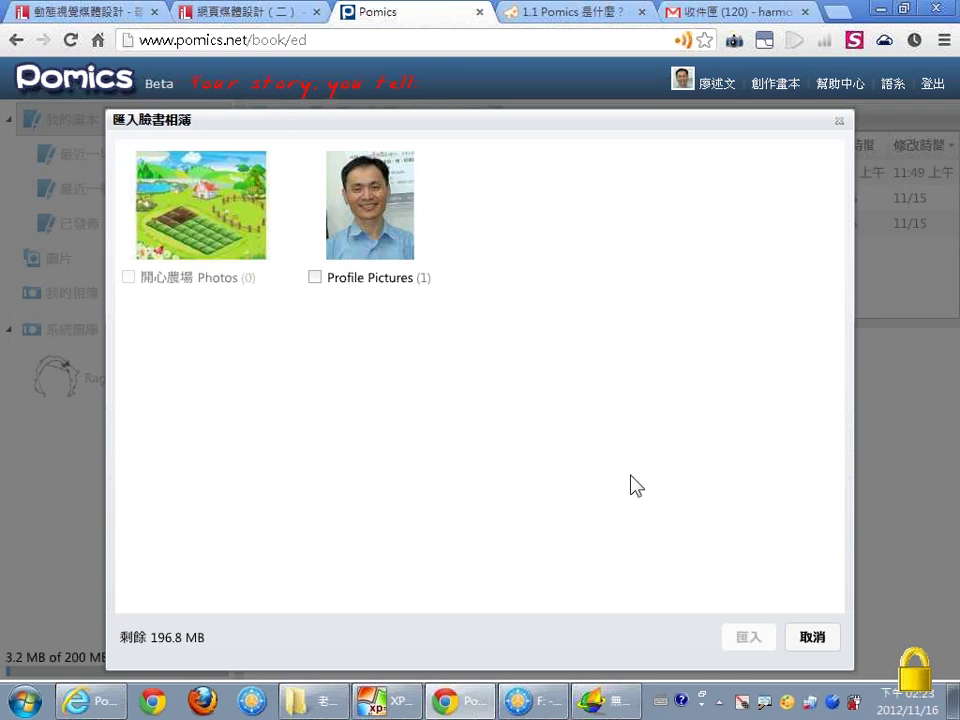
- Cancel the Facebook album import and start the guided tutorial for the 一秒變漫畫 function
click(812, 638)
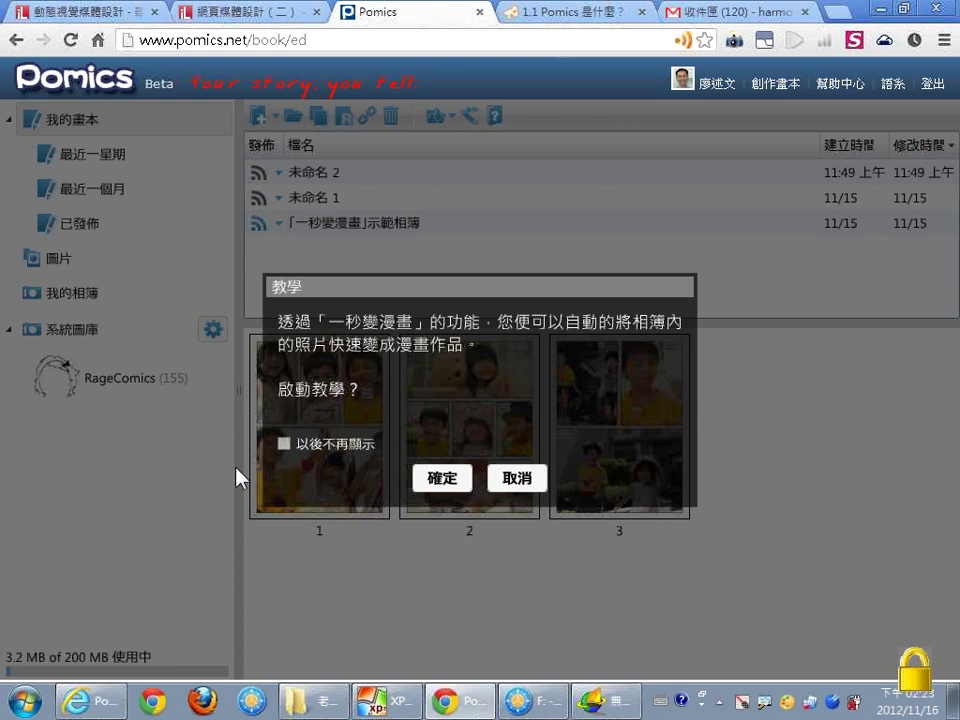
drag(250, 262, 304, 205)
click(434, 478)
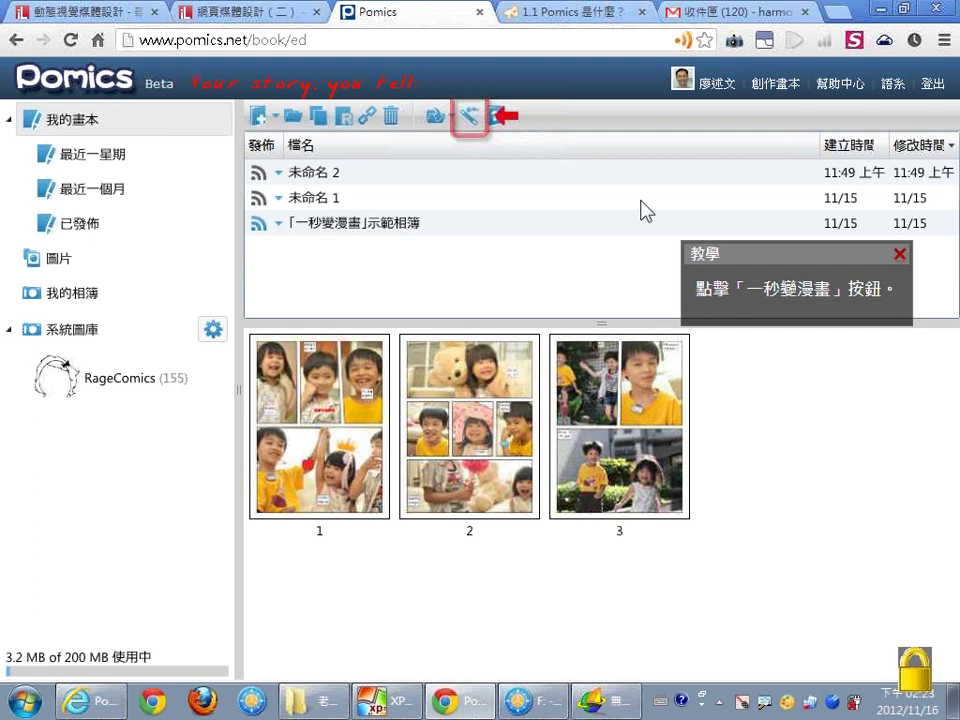
- Open the 一秒變漫畫 function and choose RageComics as the album to turn into a comic
click(468, 117)
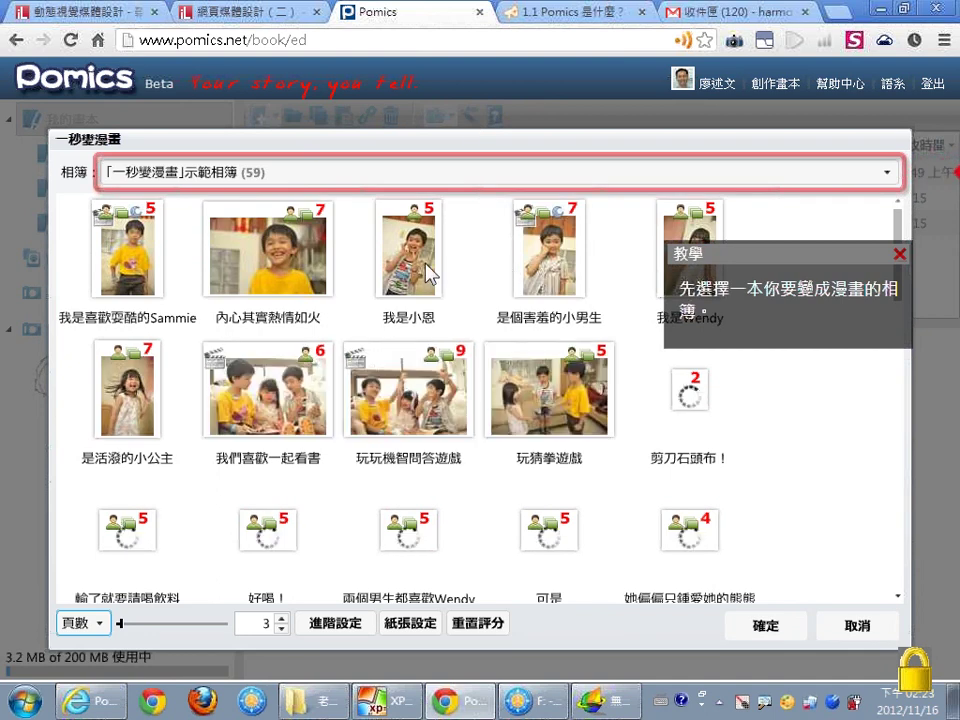
click(885, 175)
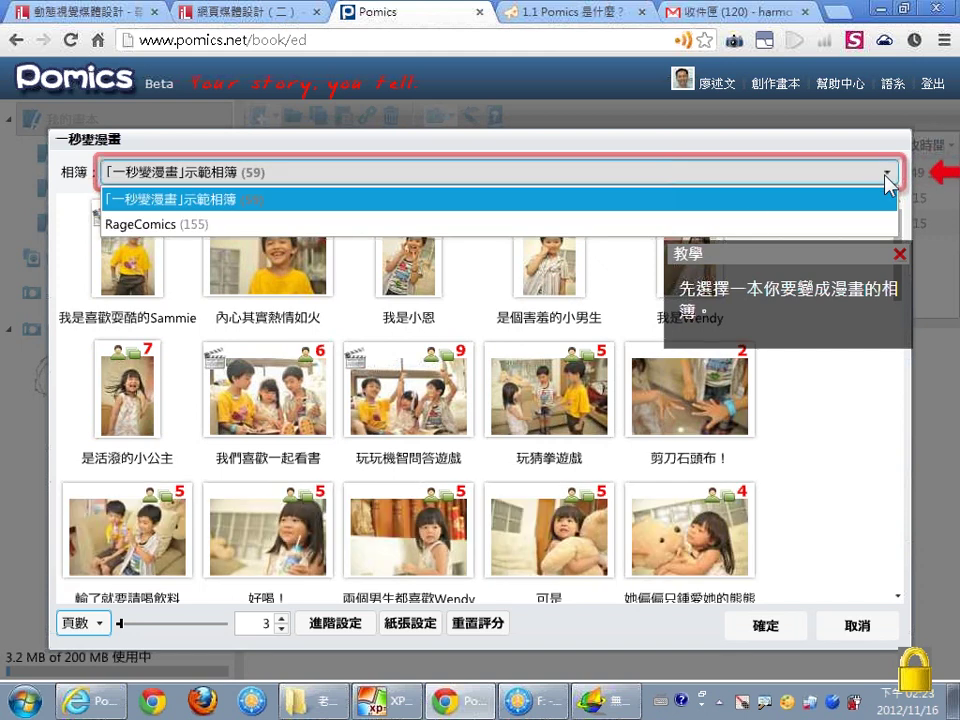
click(237, 225)
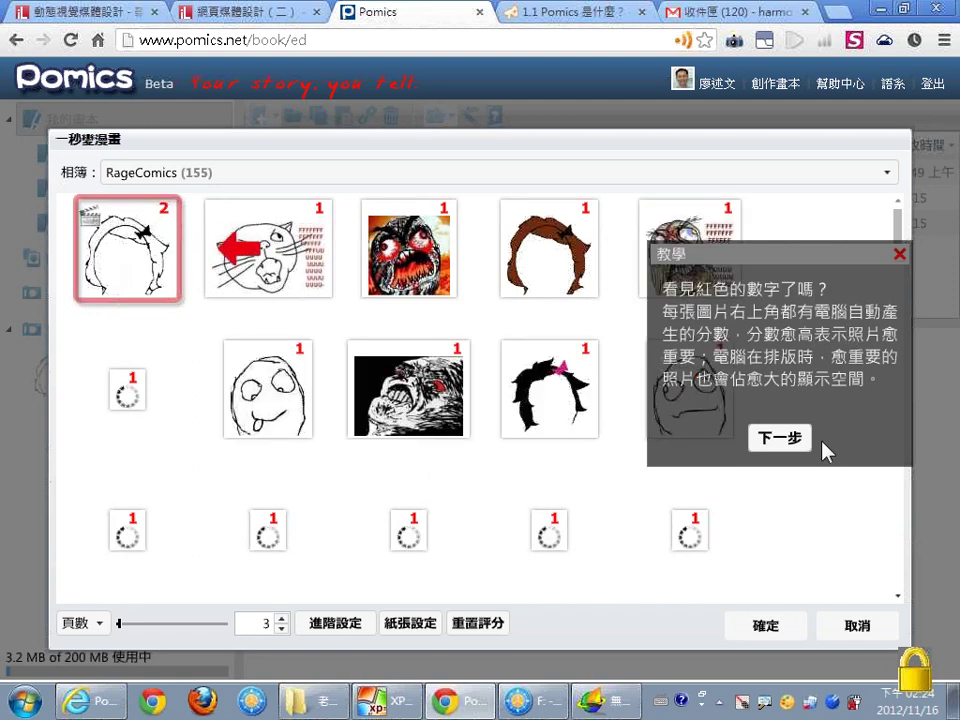
- Close the tutorial, try 「一秒變漫畫」示範相簿 as the source album and cancel the comic conversion
click(899, 253)
click(887, 173)
click(862, 200)
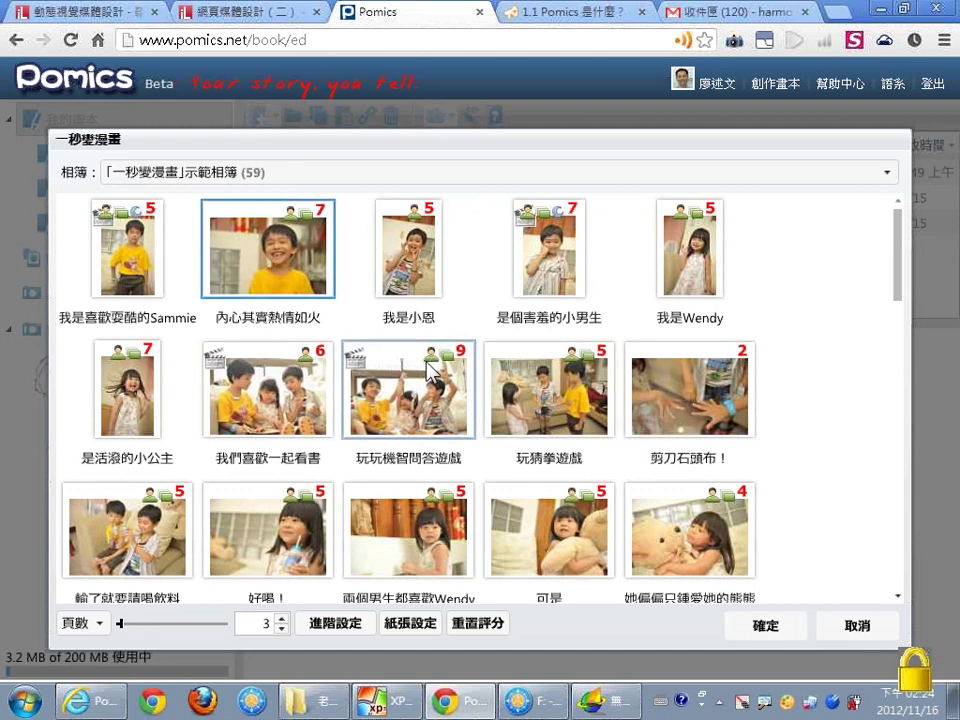
click(494, 180)
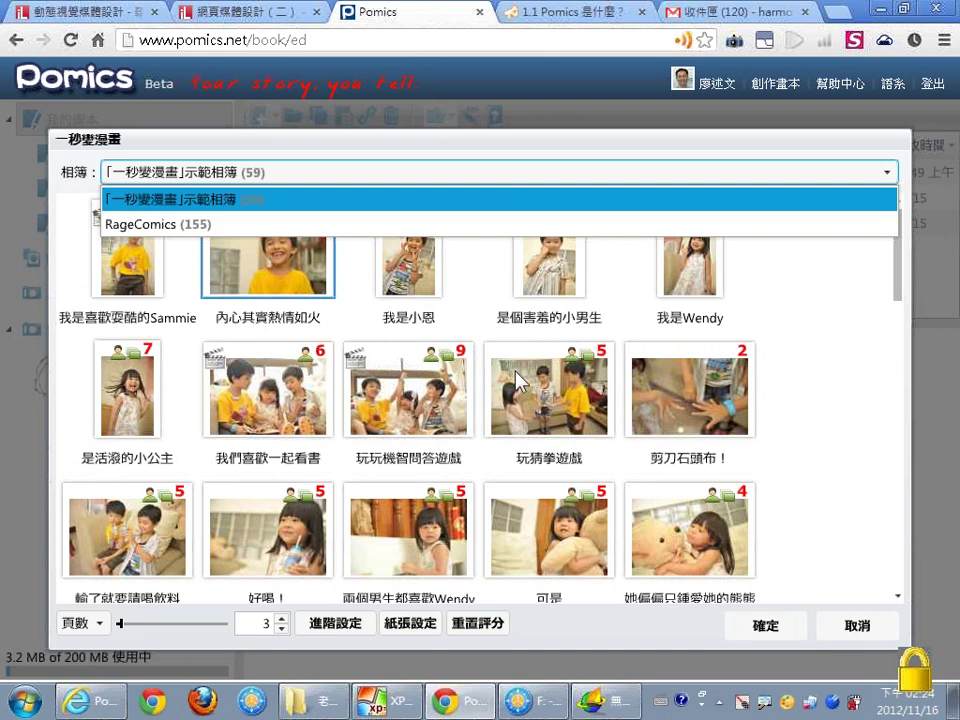
click(851, 626)
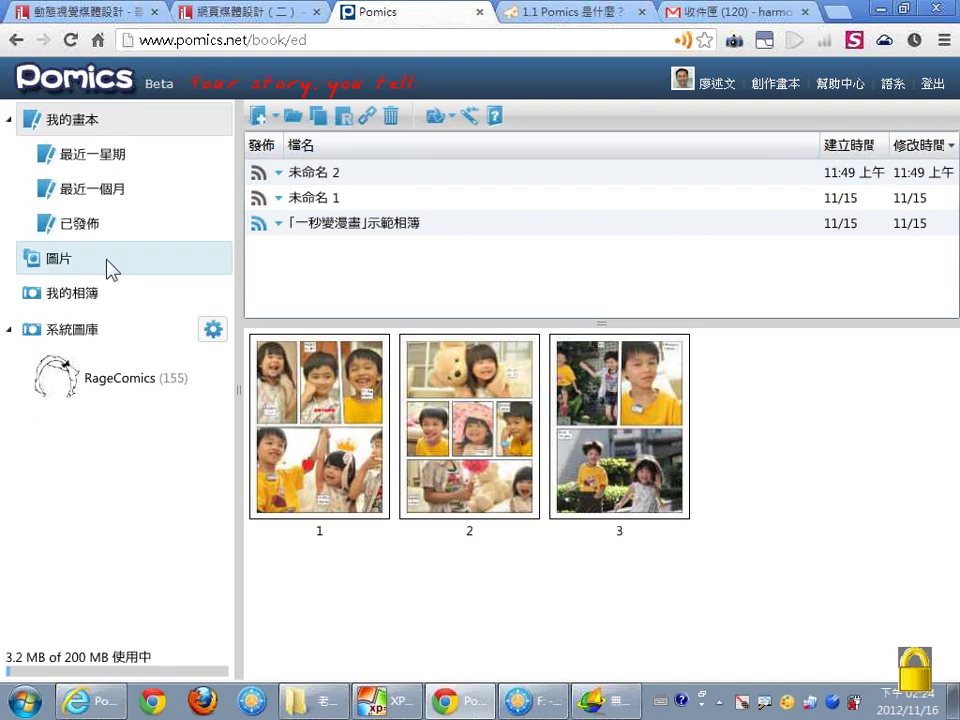
- Create a new album named baby1 in 我的相簿 by importing baby1.jpg from the local 影像縮放、裁切 folder
click(104, 301)
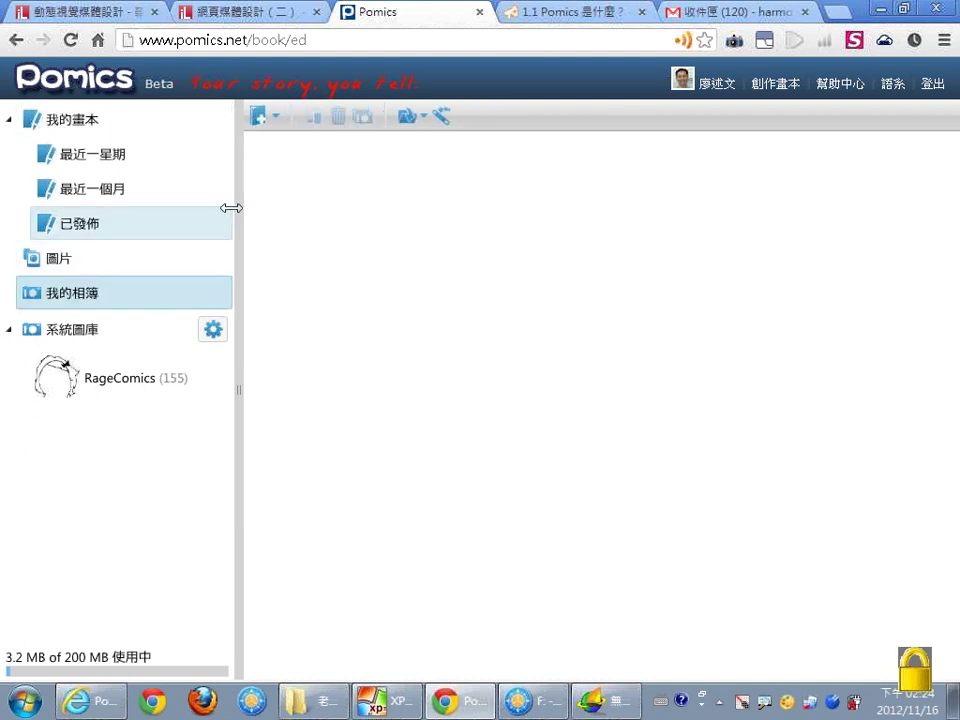
click(276, 117)
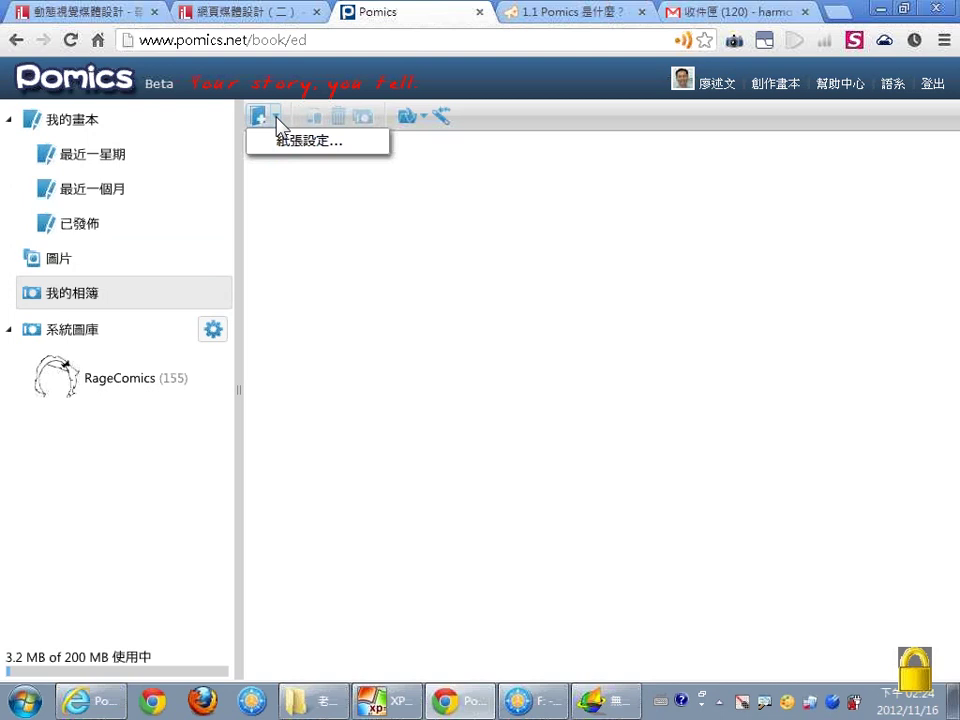
click(278, 122)
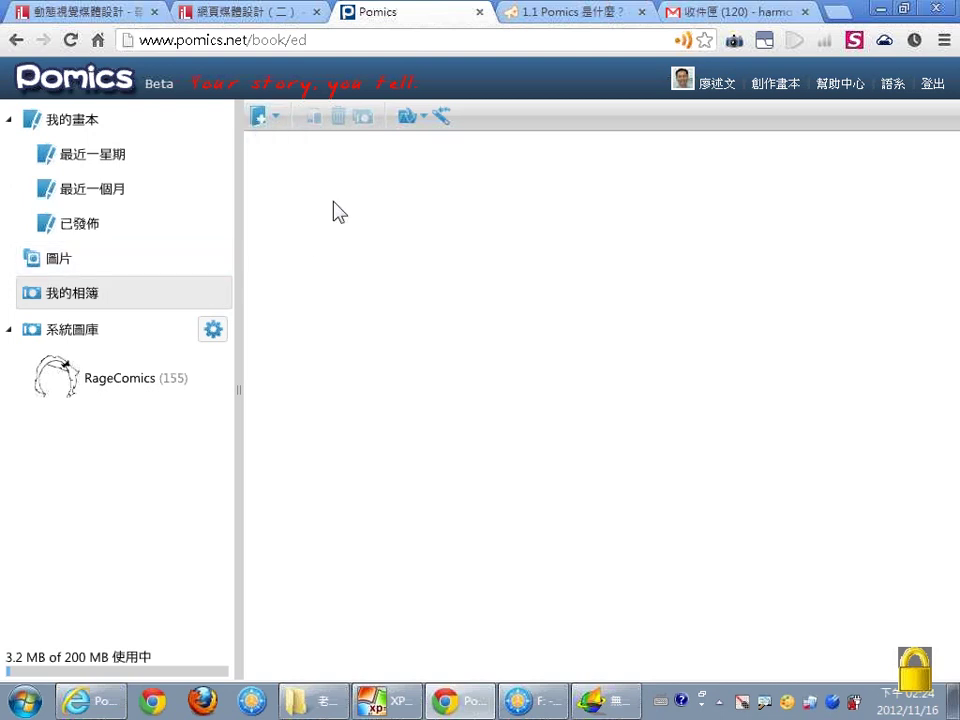
click(424, 117)
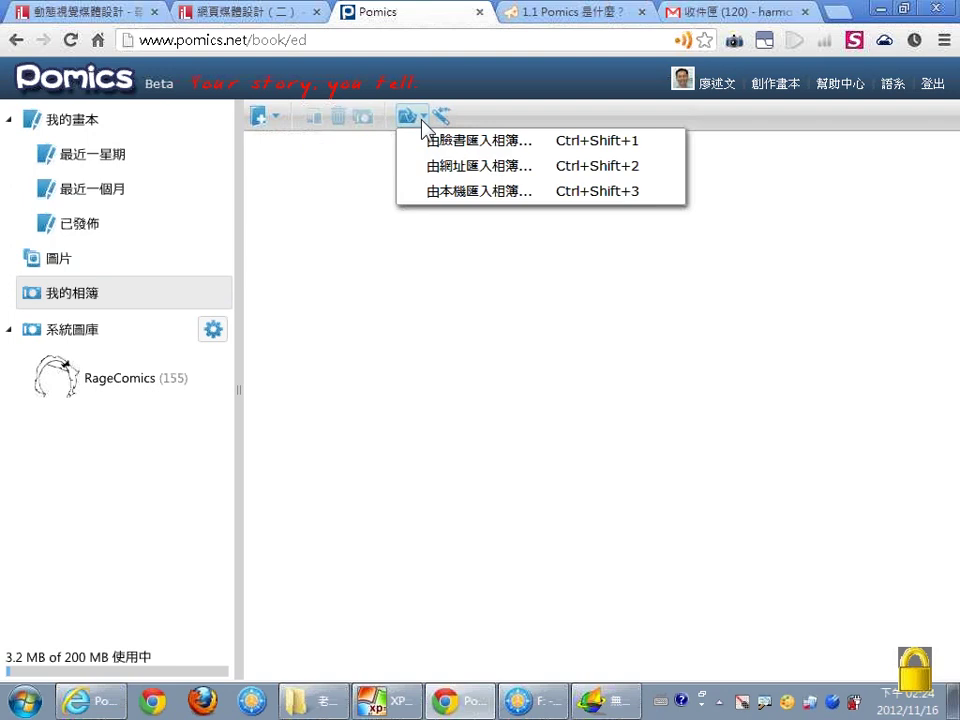
click(511, 193)
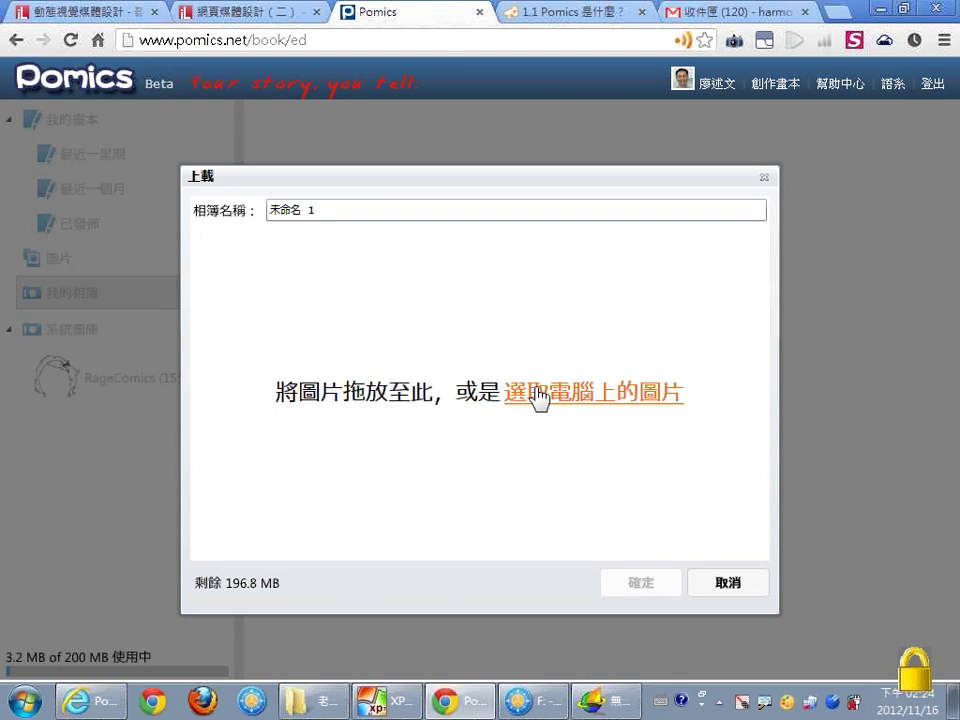
click(516, 708)
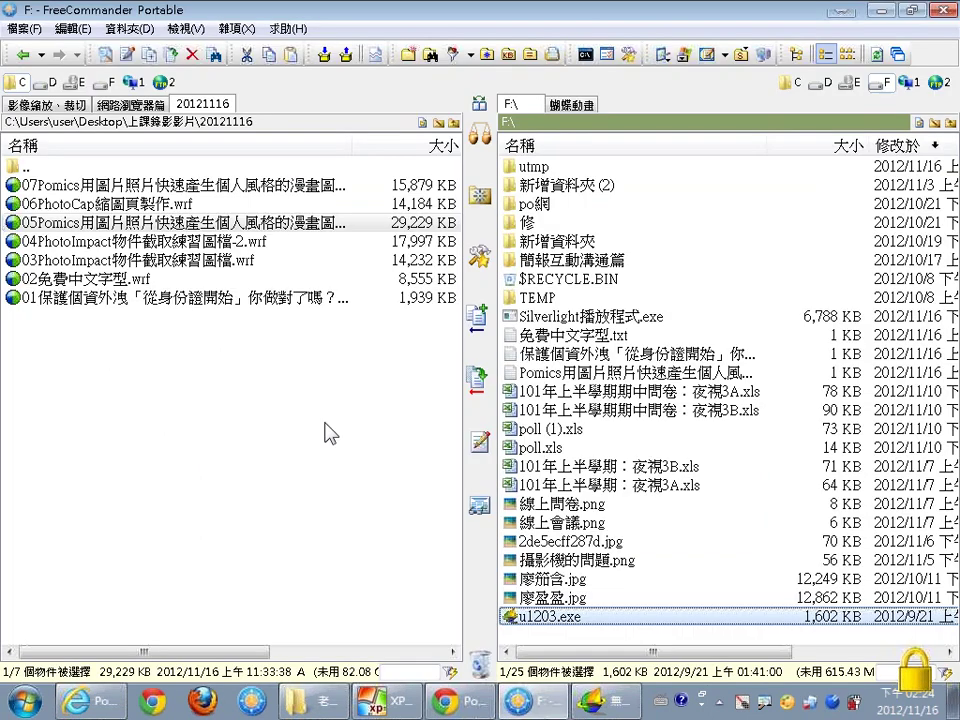
click(68, 106)
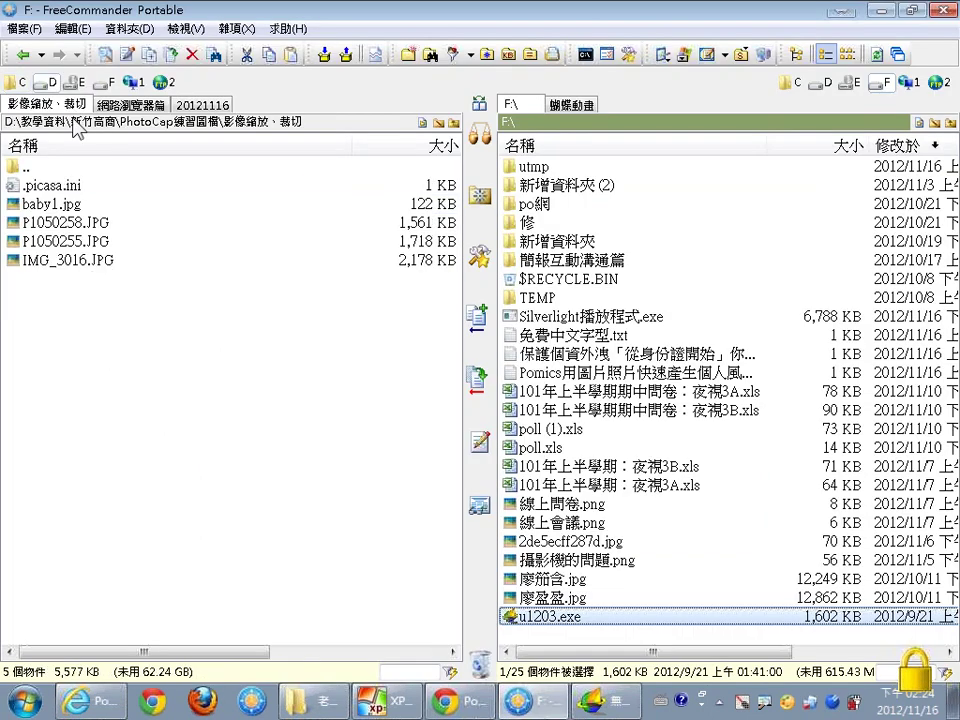
drag(74, 205, 394, 456)
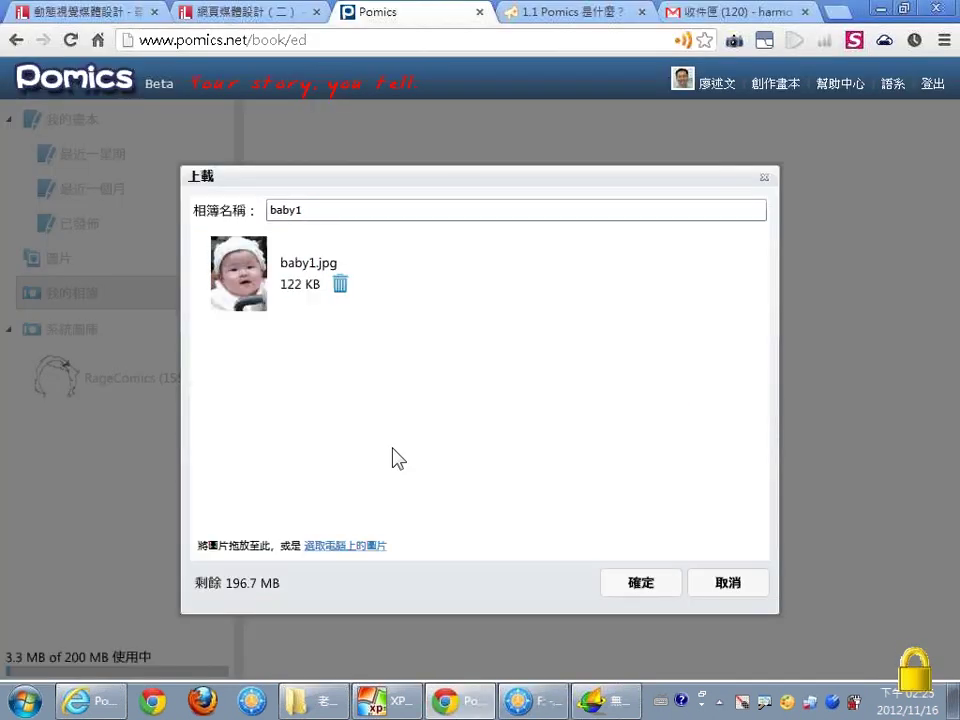
click(628, 585)
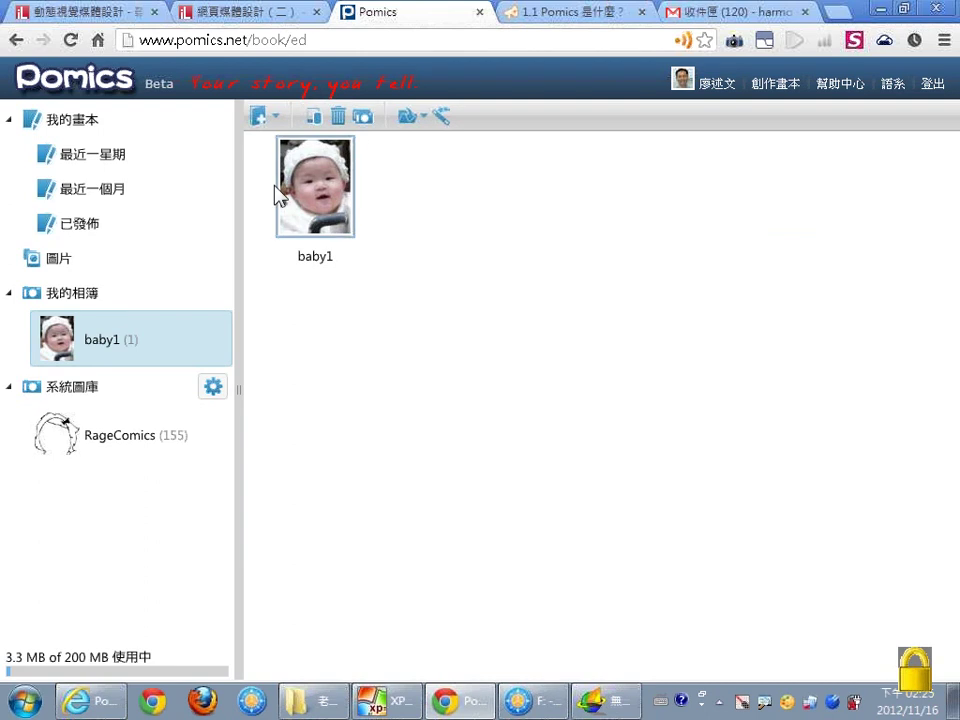
click(441, 118)
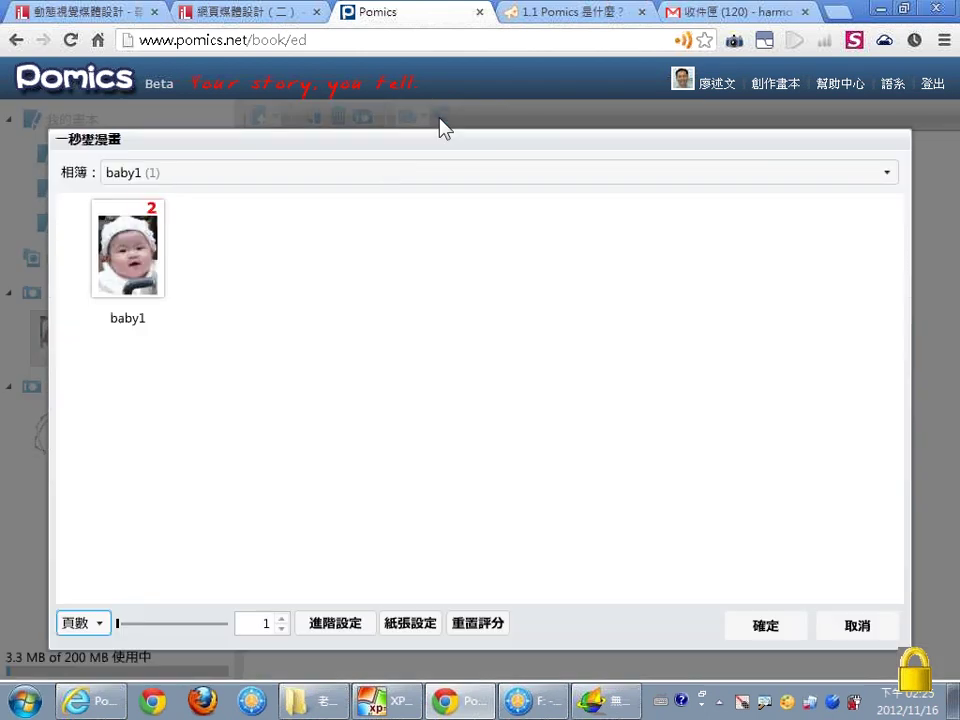
click(345, 176)
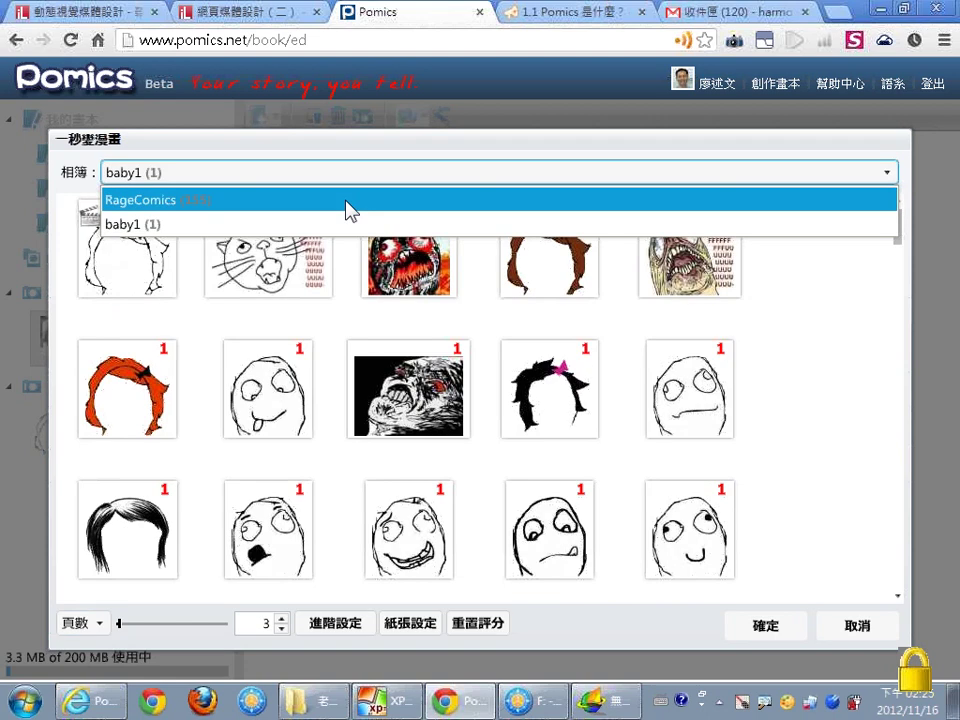
click(345, 206)
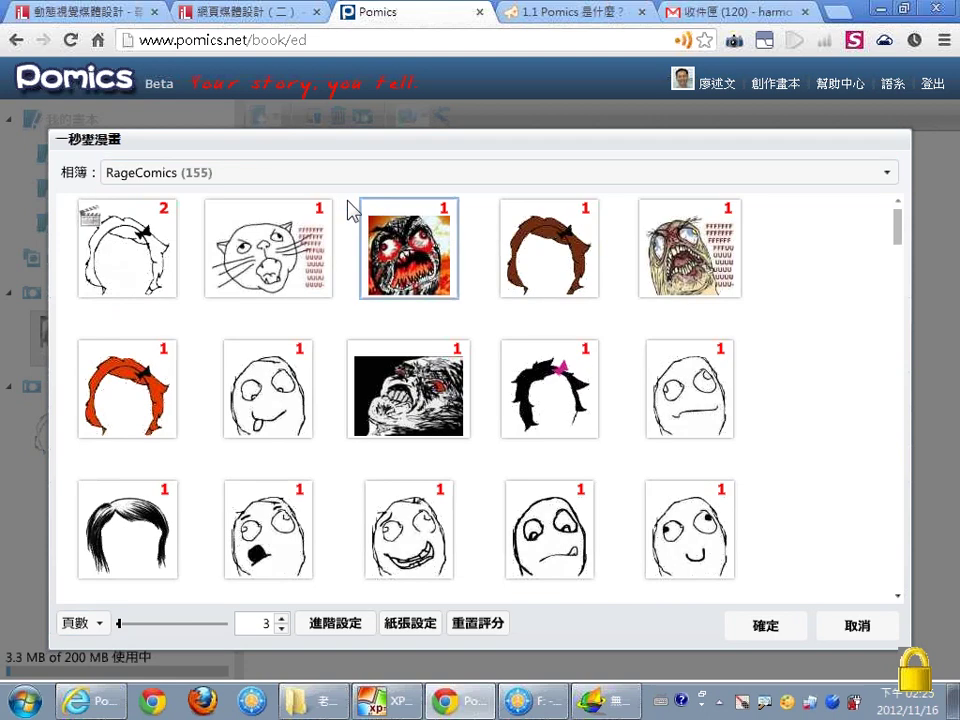
scroll(902, 280, down, 7)
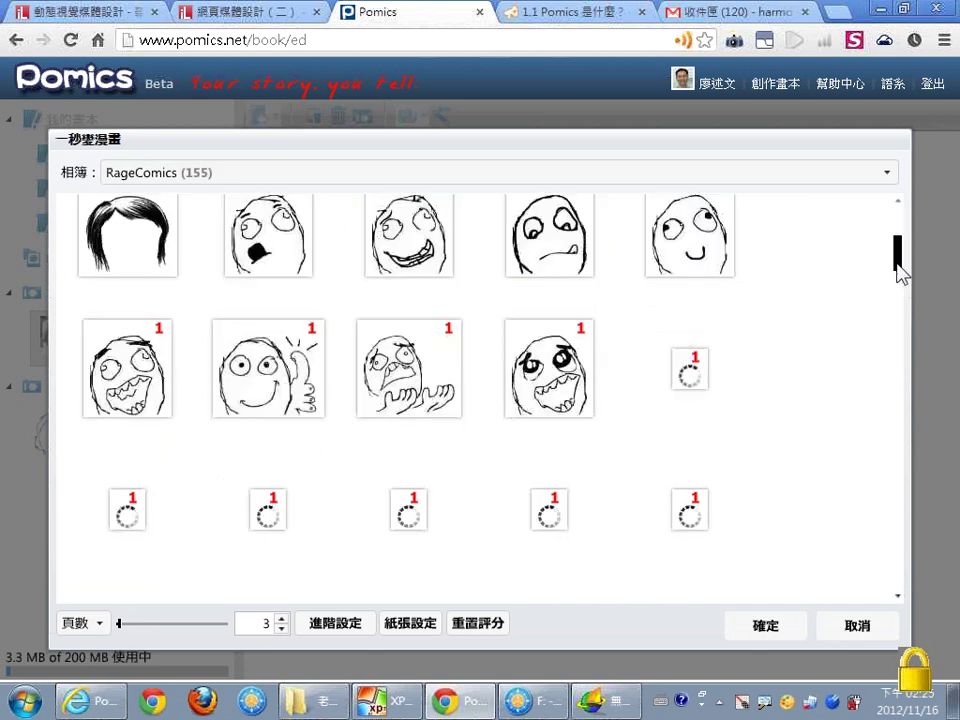
scroll(902, 320, down, 10)
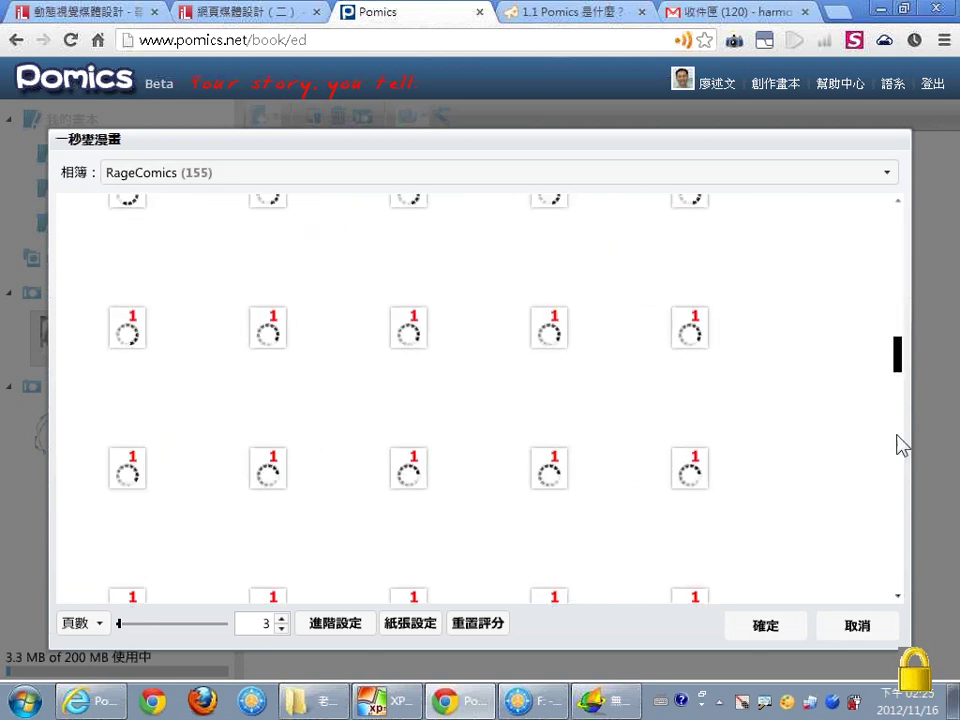
click(862, 630)
click(315, 185)
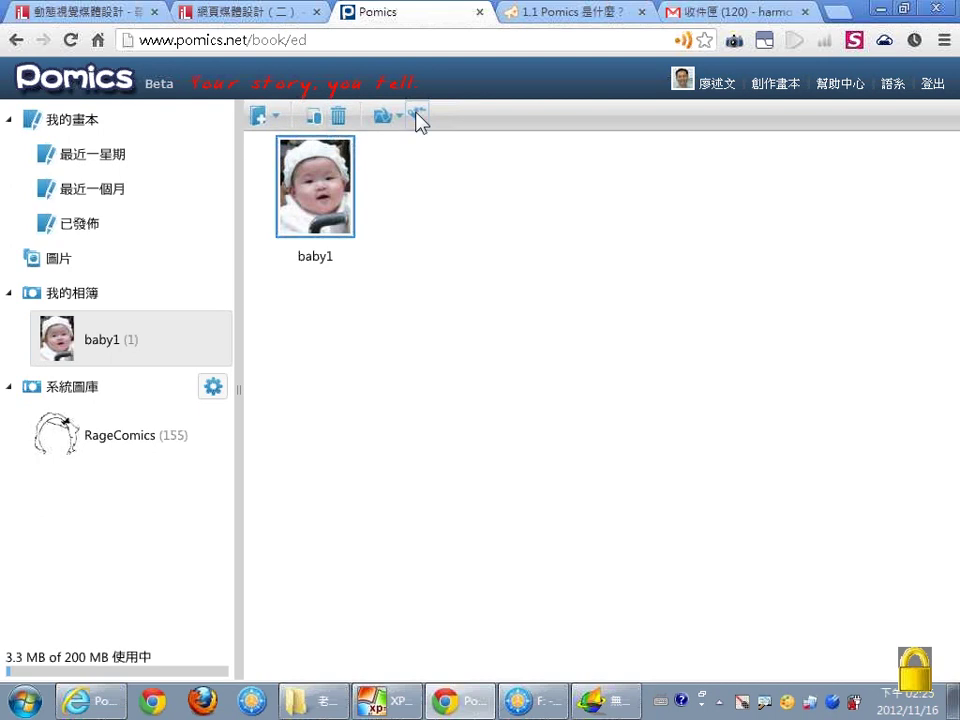
- Start 一秒變漫畫 from 我的畫本 with RageComics as the source album and look through its images
click(80, 128)
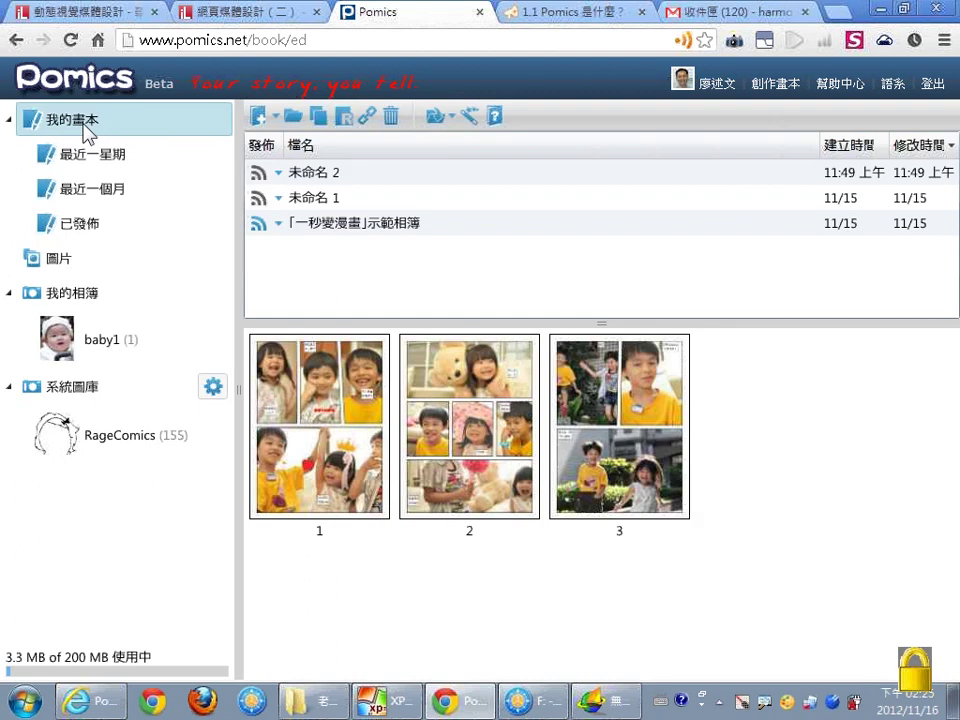
click(471, 118)
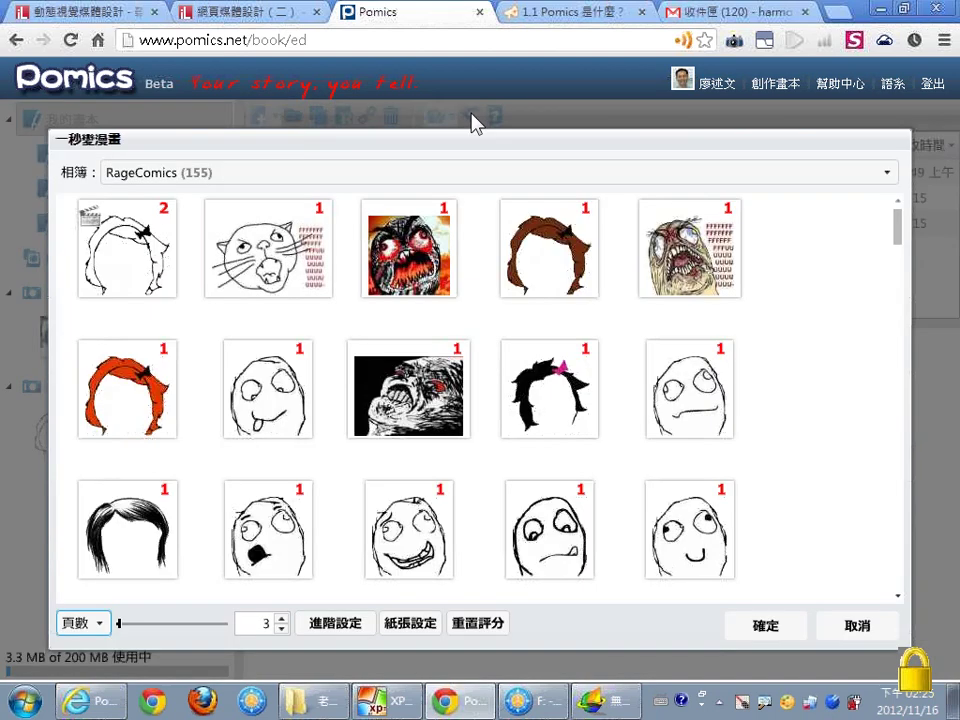
click(564, 180)
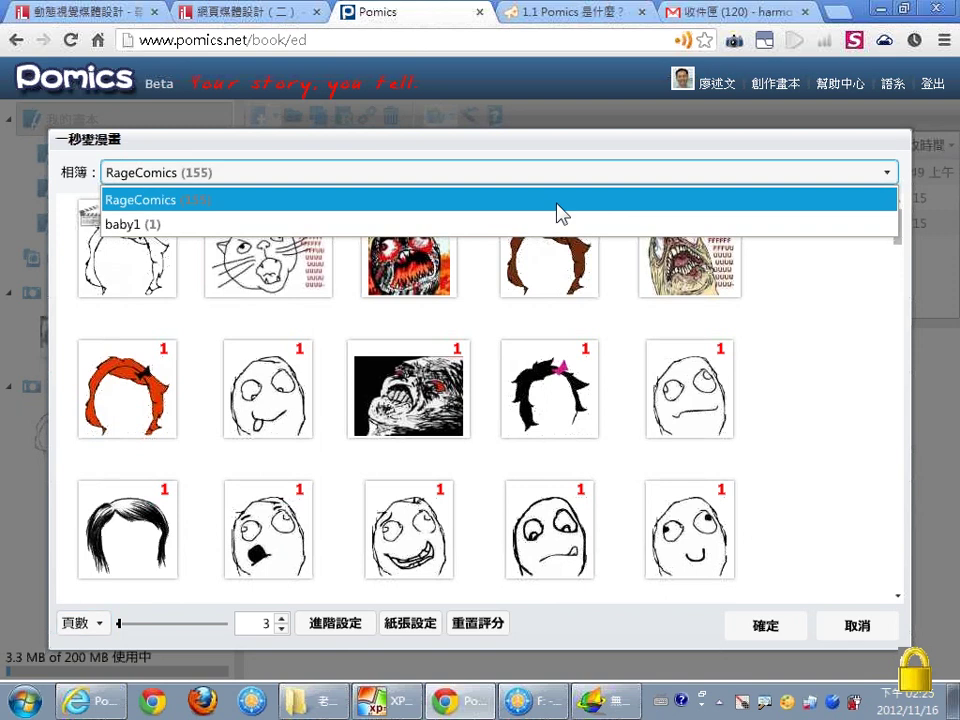
click(561, 205)
drag(896, 225, 900, 377)
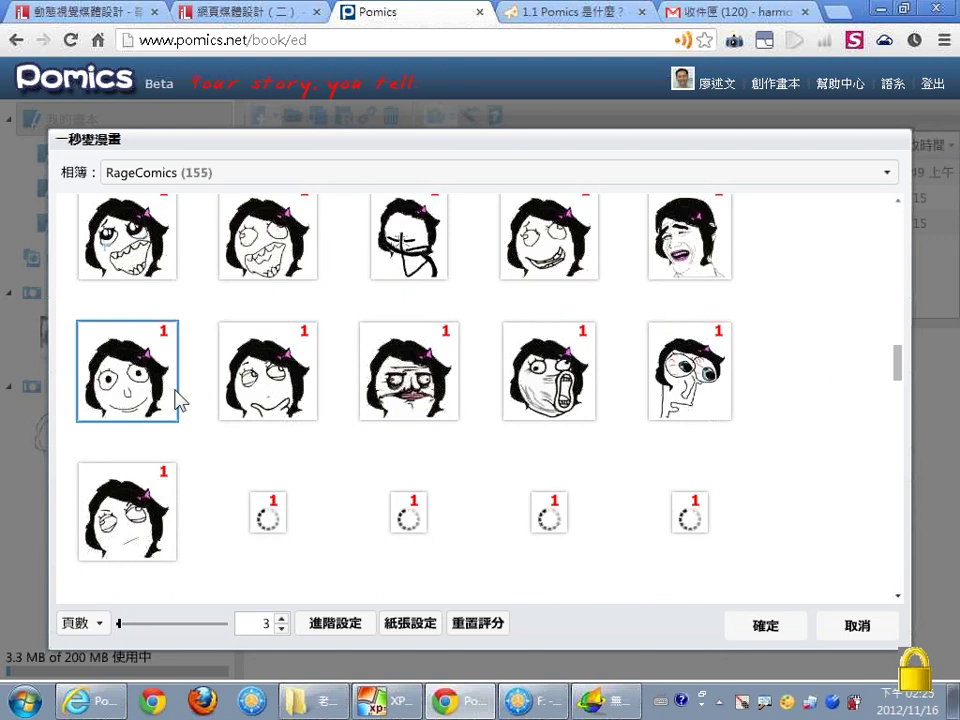
- Look over 進階設定 without changing it and set the RageComics comic's 頁數 to 1
click(352, 626)
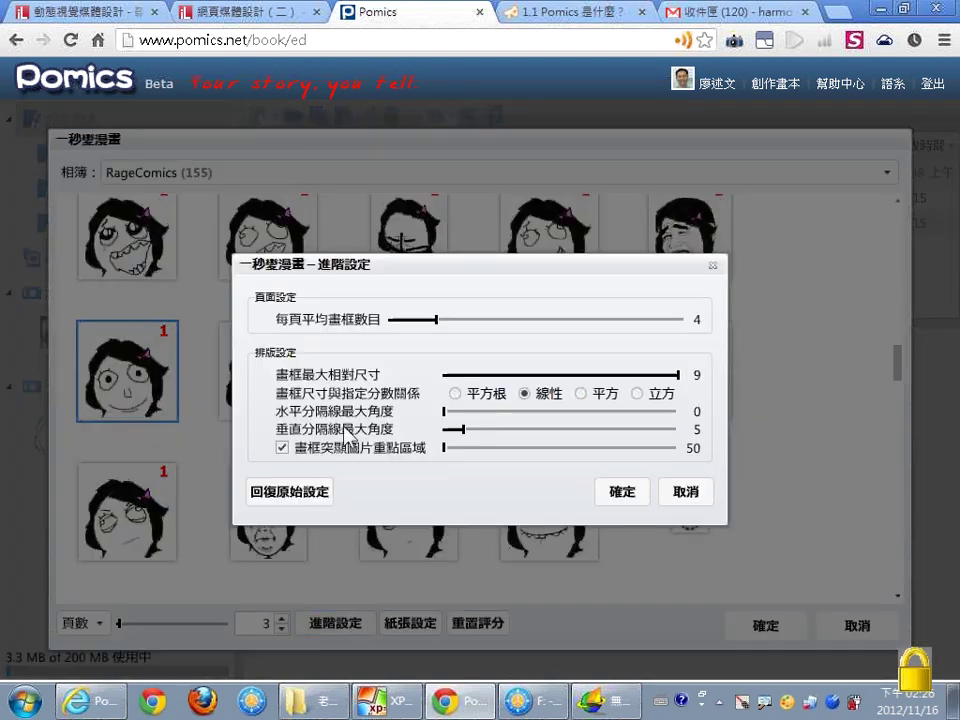
click(684, 490)
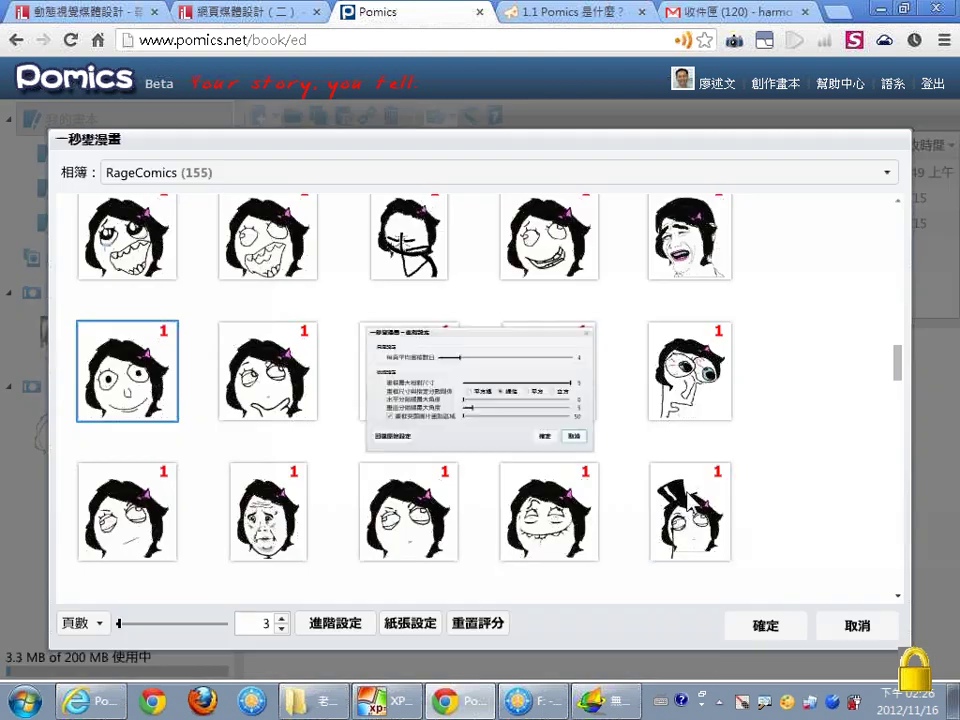
drag(900, 365, 900, 222)
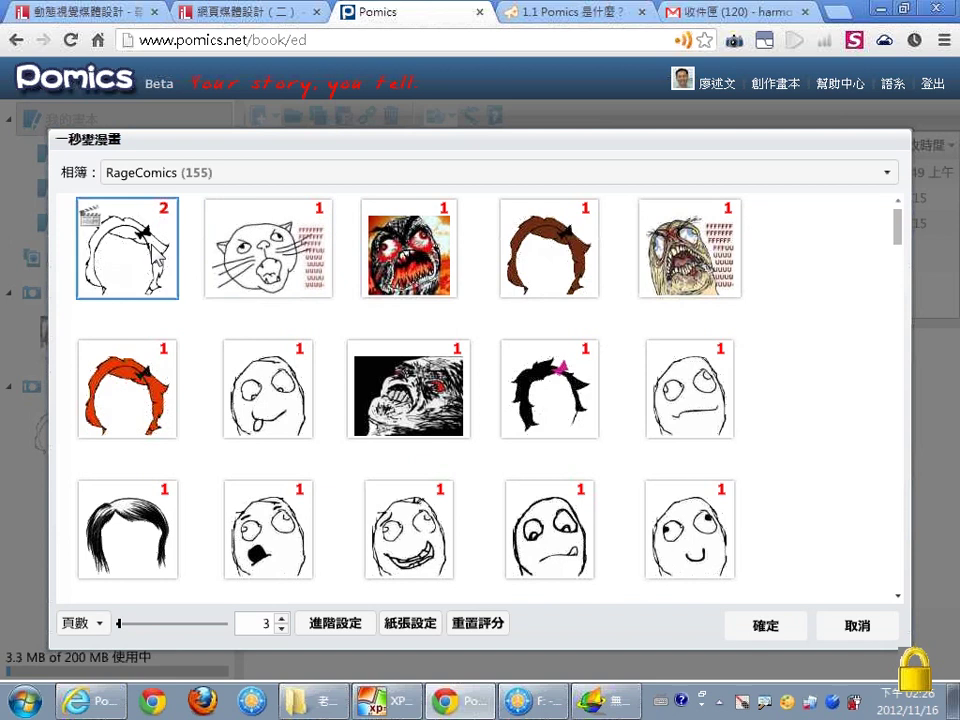
click(120, 210)
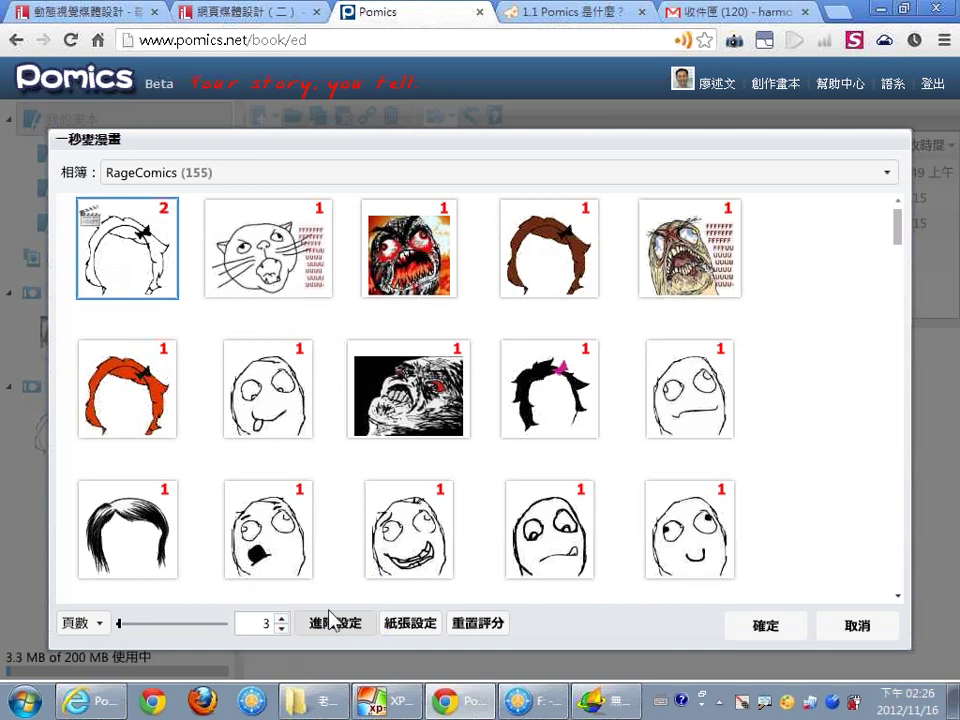
click(282, 628)
click(283, 628)
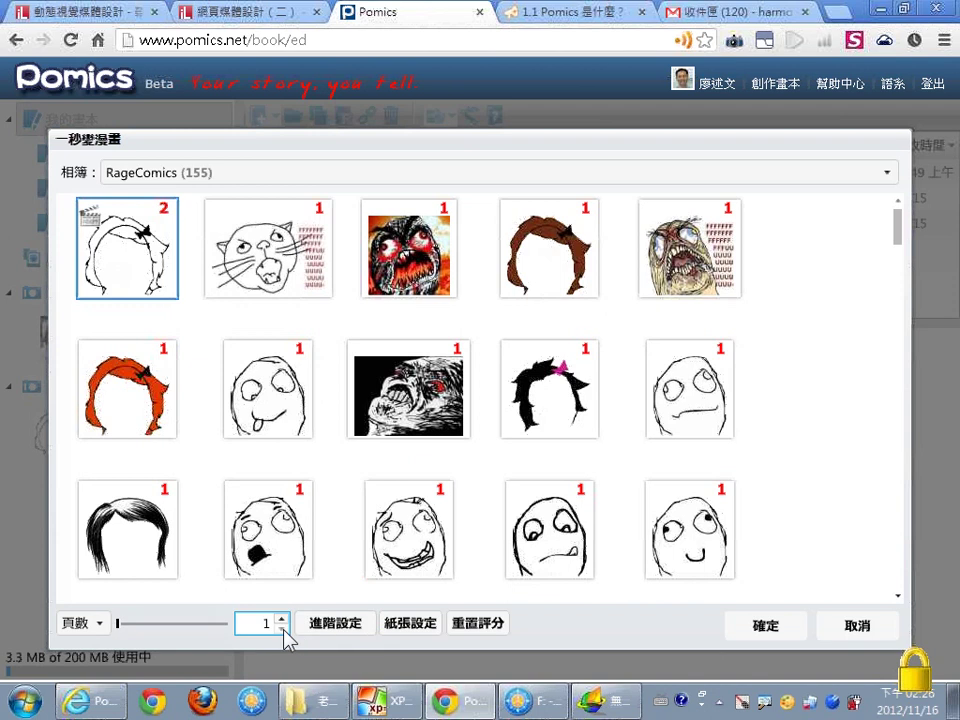
- Examine 每頁平均畫框數目 and the 排版設定 options in 進階設定, marking them on screen, and close without changes
click(335, 623)
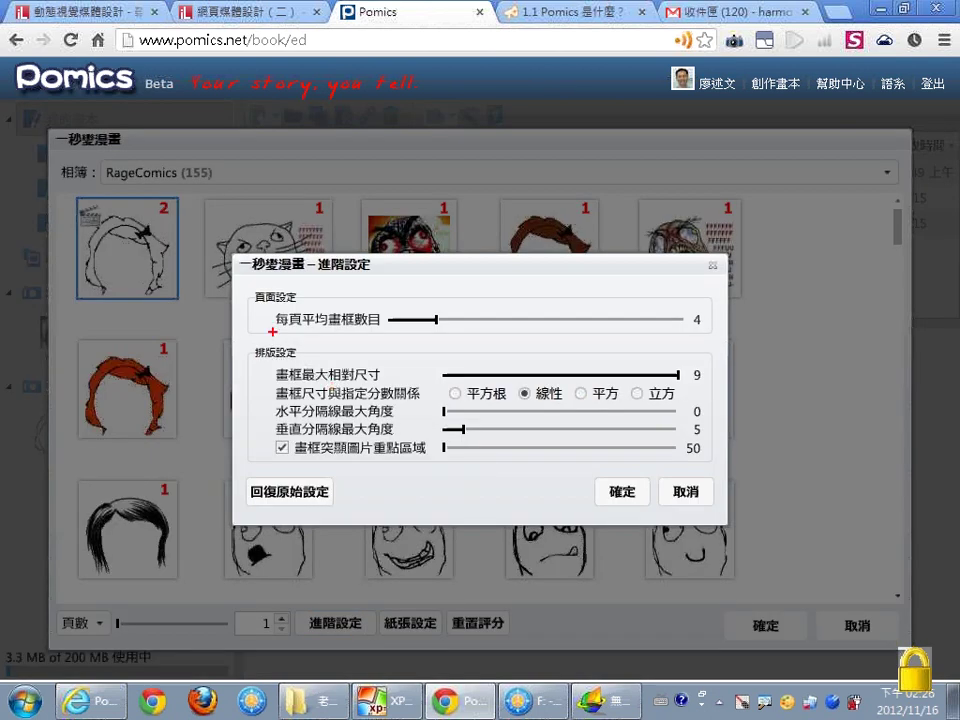
drag(272, 330, 386, 327)
mouse_move(658, 283)
mouse_down()
mouse_move(644, 312)
mouse_move(665, 349)
mouse_move(710, 303)
mouse_up()
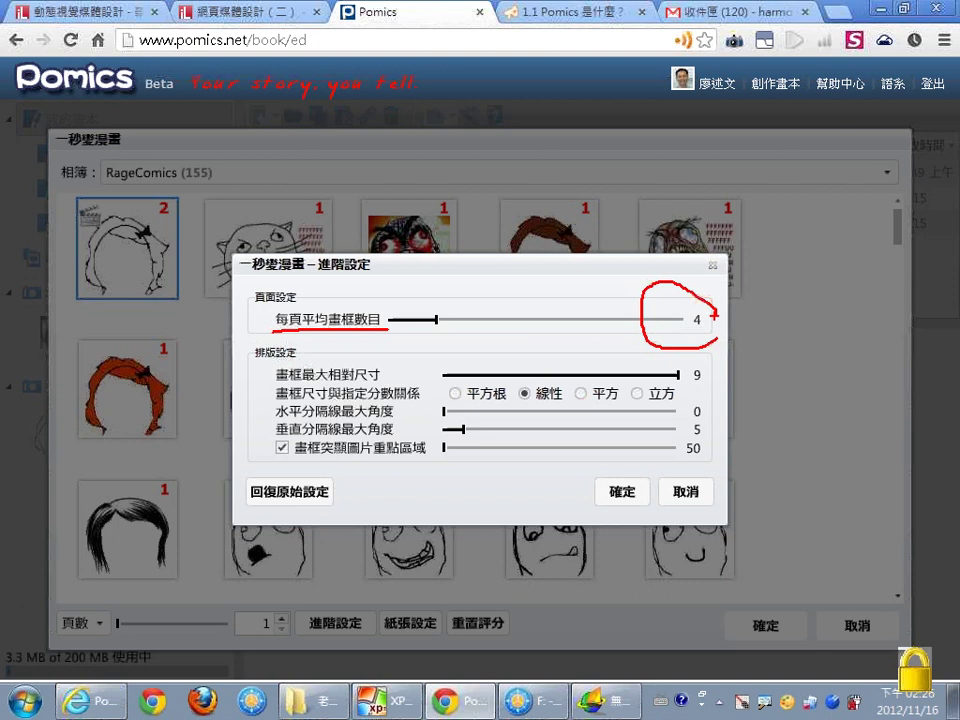
drag(270, 366, 268, 477)
key(Escape)
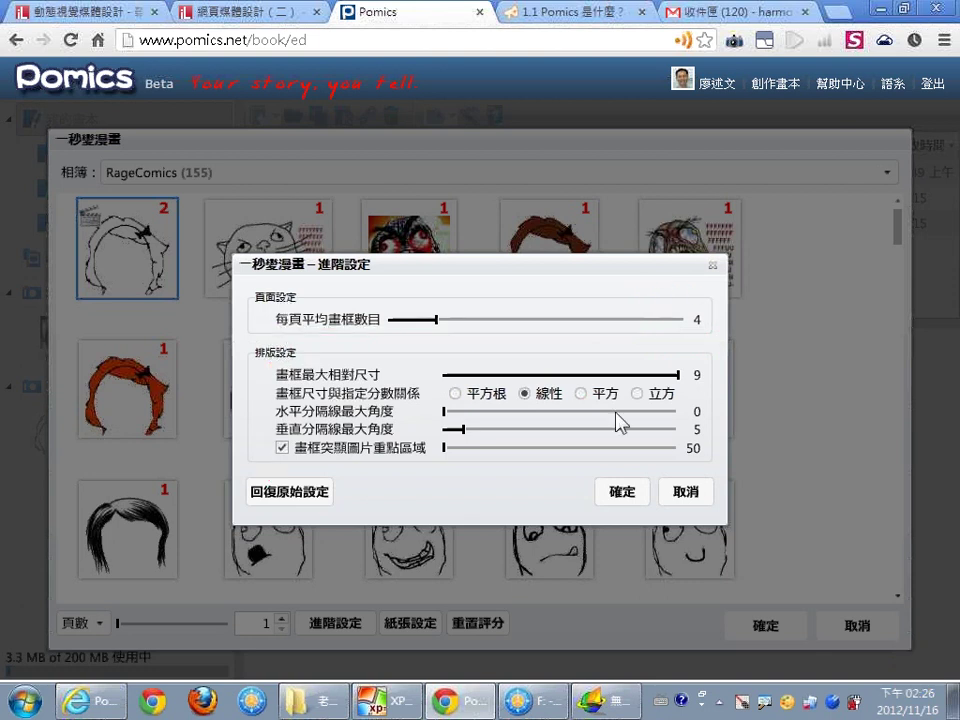
click(676, 494)
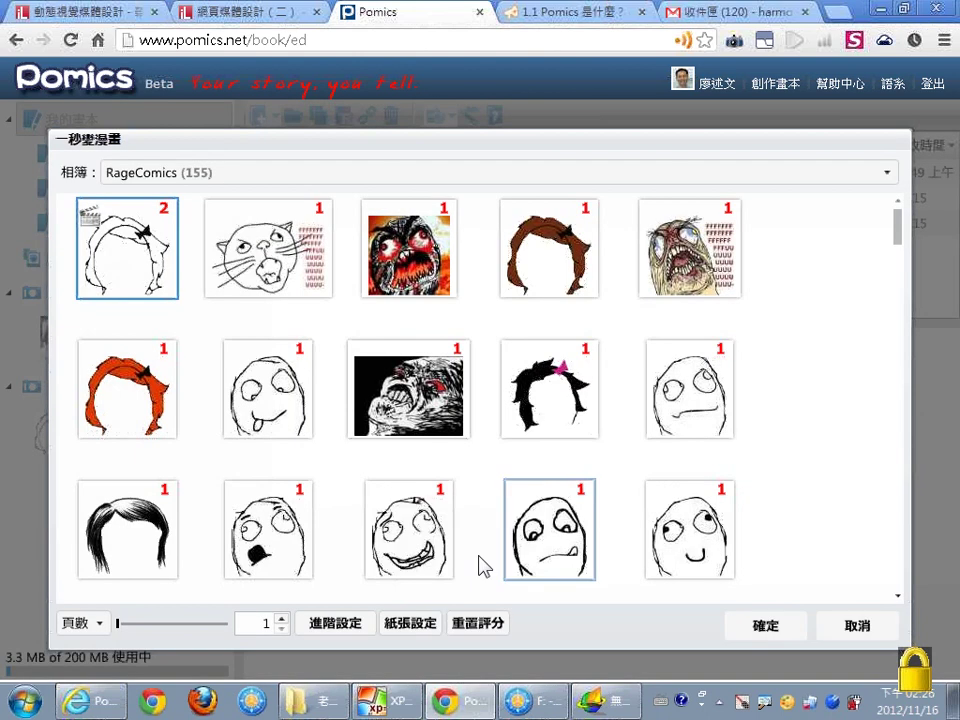
- Open 紙張設定 and examine the canvas proportions and quick ratio options, marking them on screen
click(410, 623)
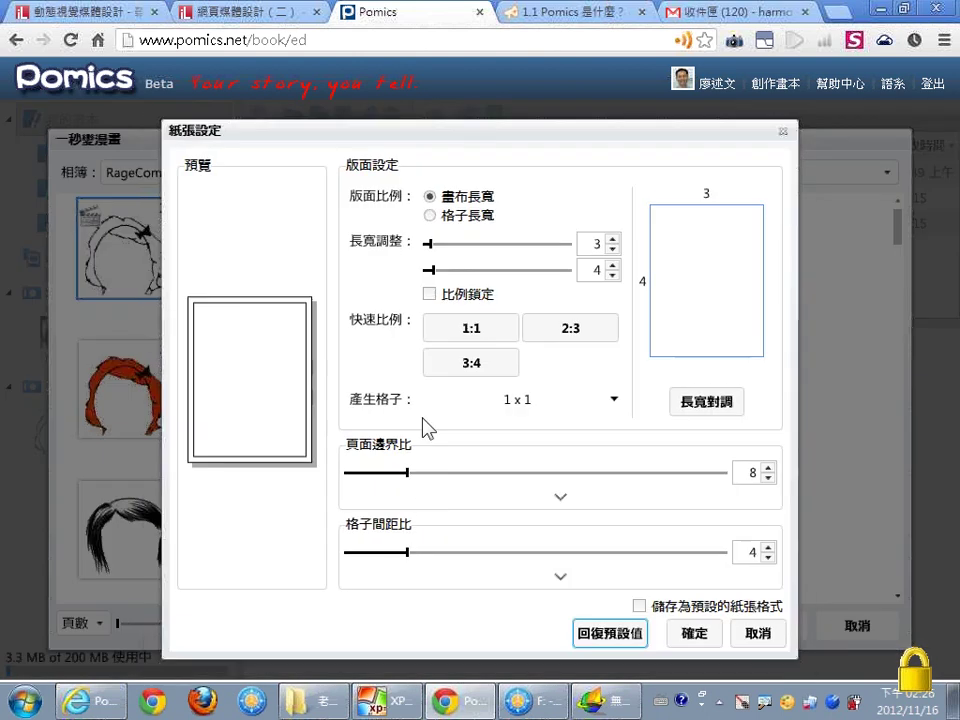
key(ctrl+2)
mouse_move(736, 166)
mouse_down()
mouse_move(690, 163)
mouse_move(638, 259)
mouse_move(650, 338)
mouse_move(755, 195)
mouse_move(740, 168)
mouse_up()
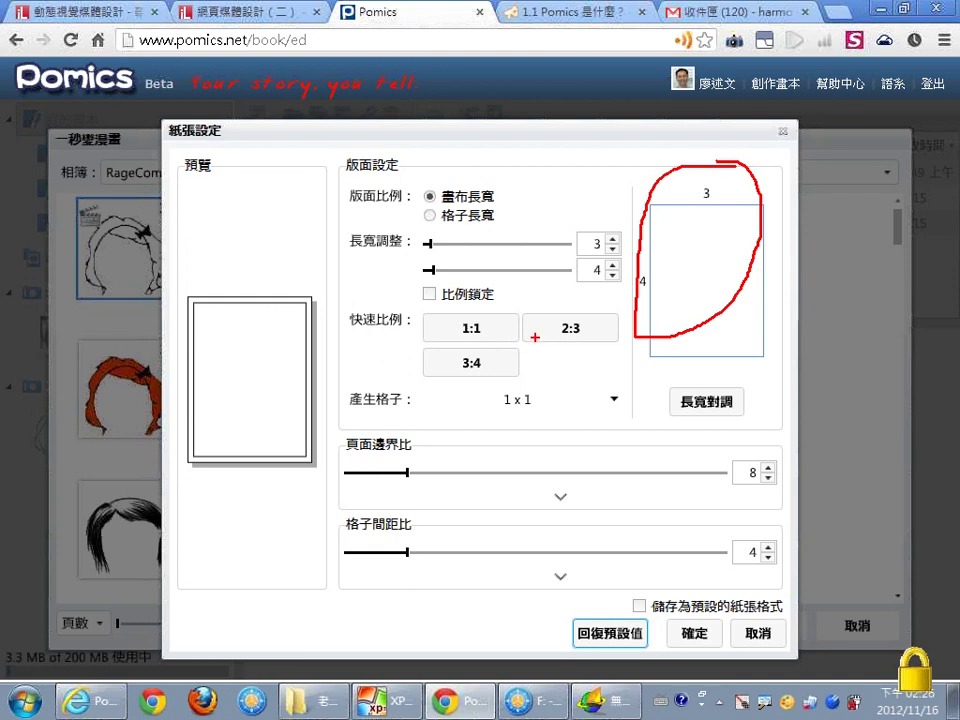
mouse_move(526, 301)
mouse_down()
mouse_move(531, 308)
mouse_move(565, 267)
mouse_up()
key(Escape)
- Try a 3 x 4 grid for 產生格子 in the paper settings and set it back to 1 x 1
click(617, 400)
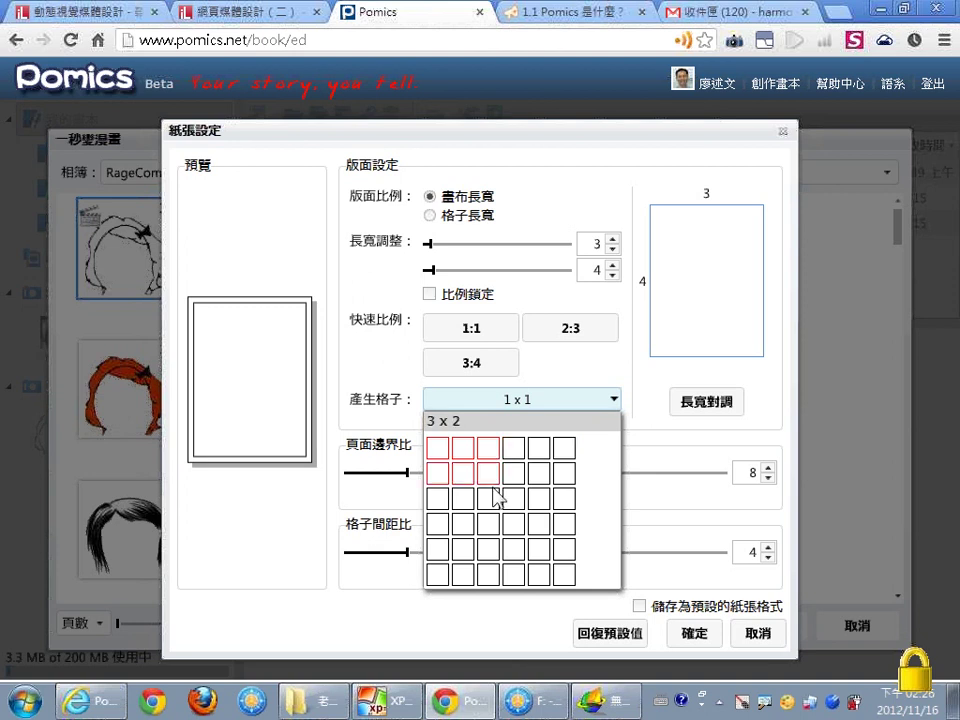
click(490, 522)
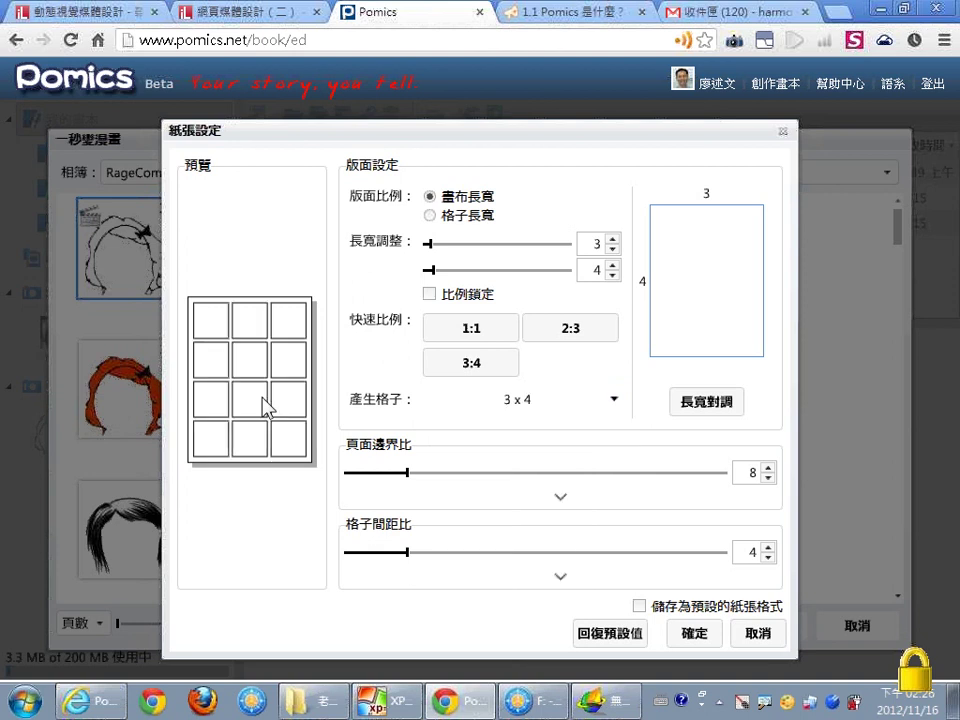
key(Delete)
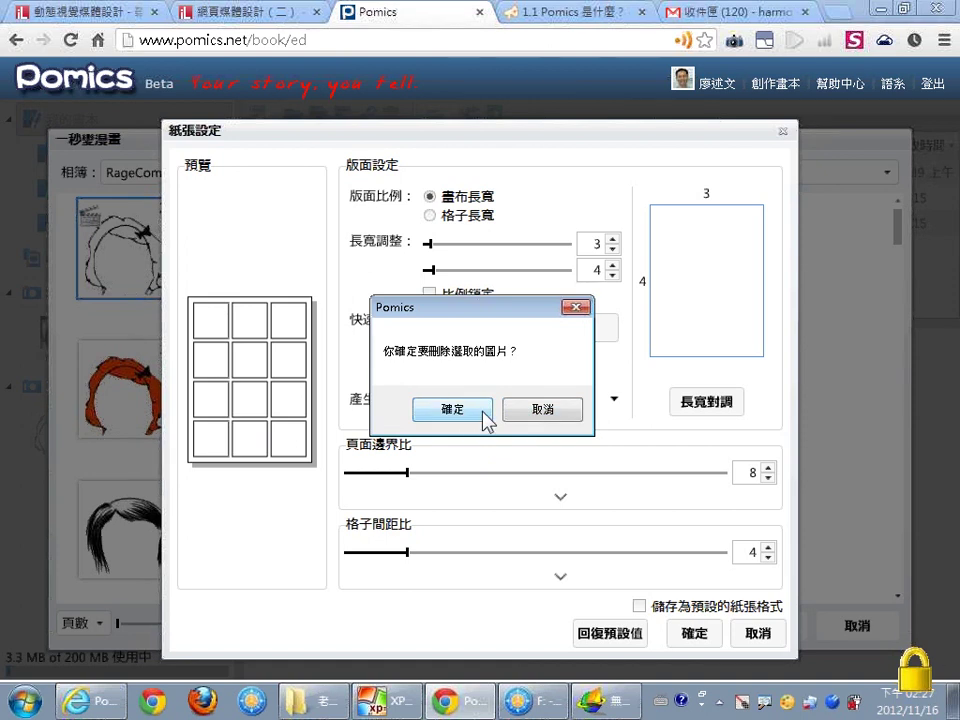
click(525, 420)
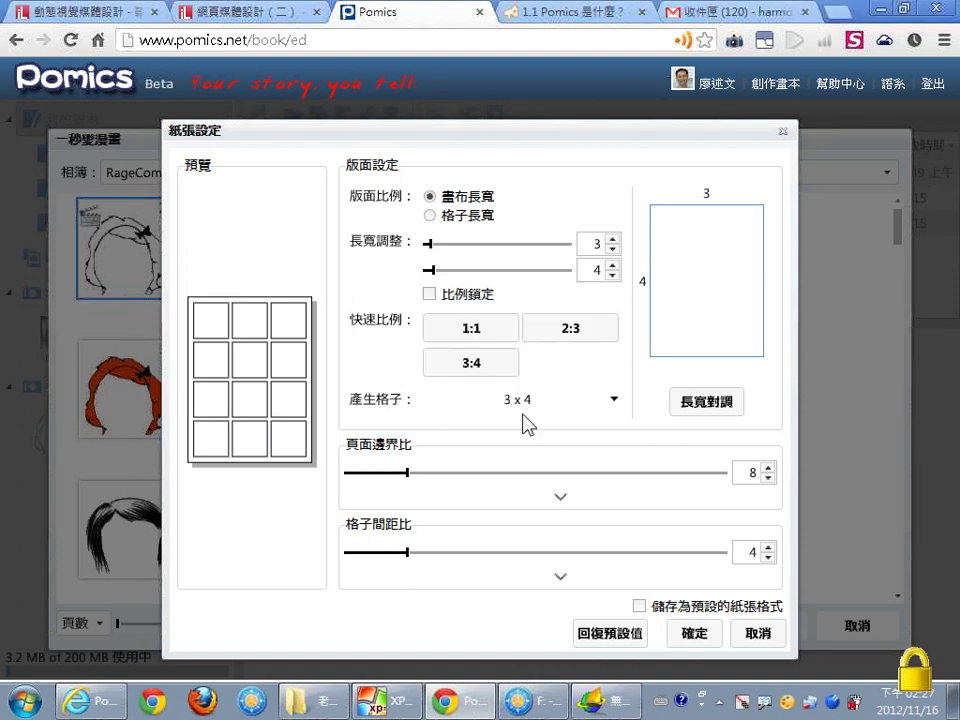
click(525, 420)
click(441, 453)
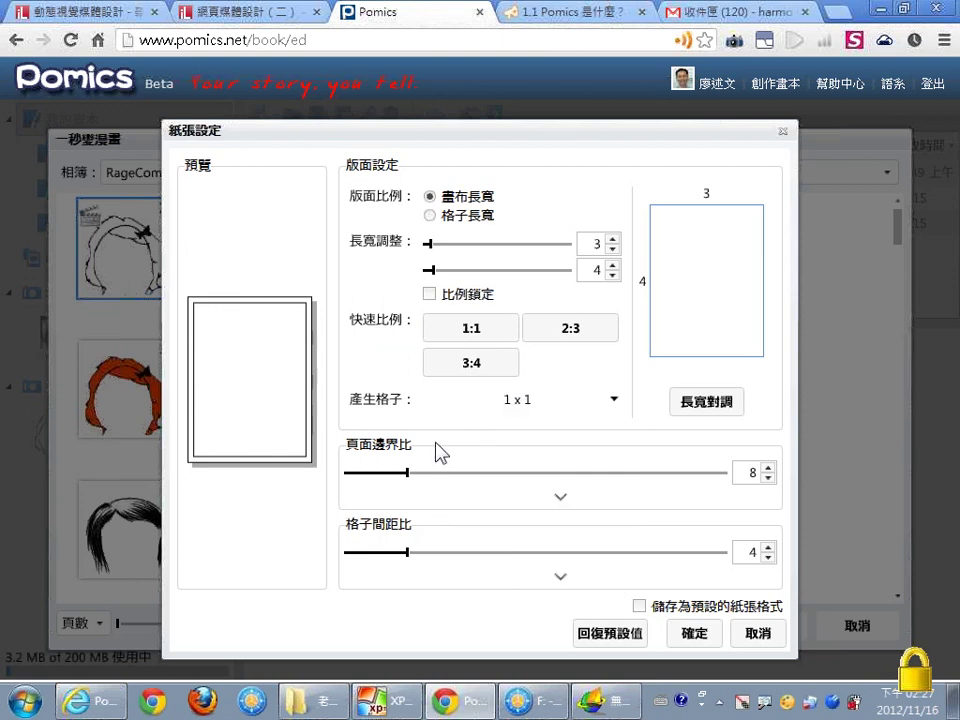
- Accept the paper settings and generate the one-page comic from the RageComics album
click(690, 632)
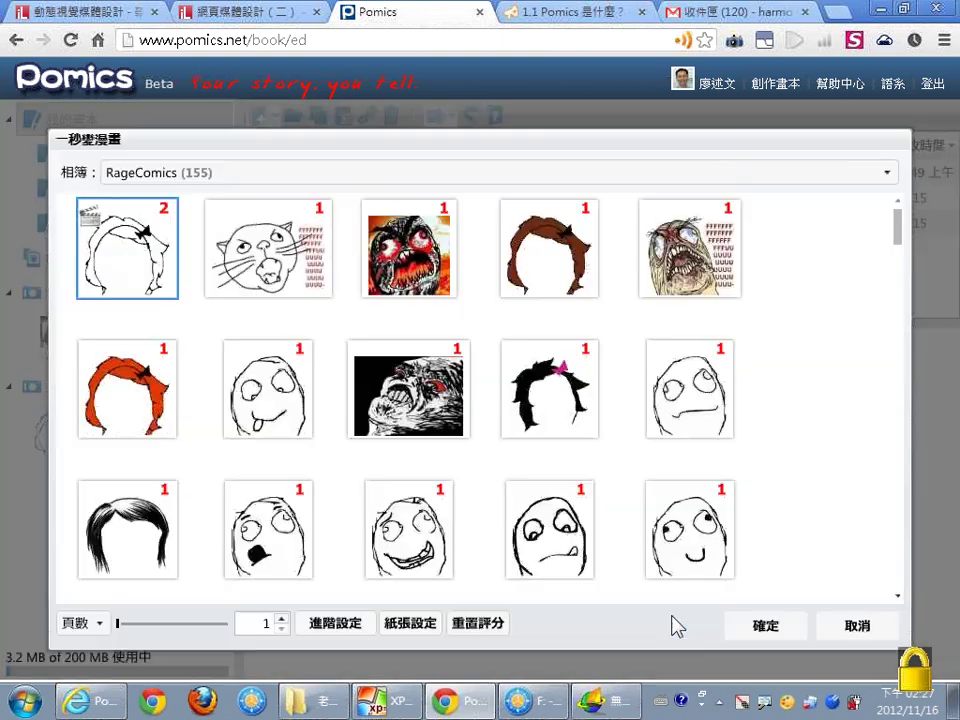
click(764, 626)
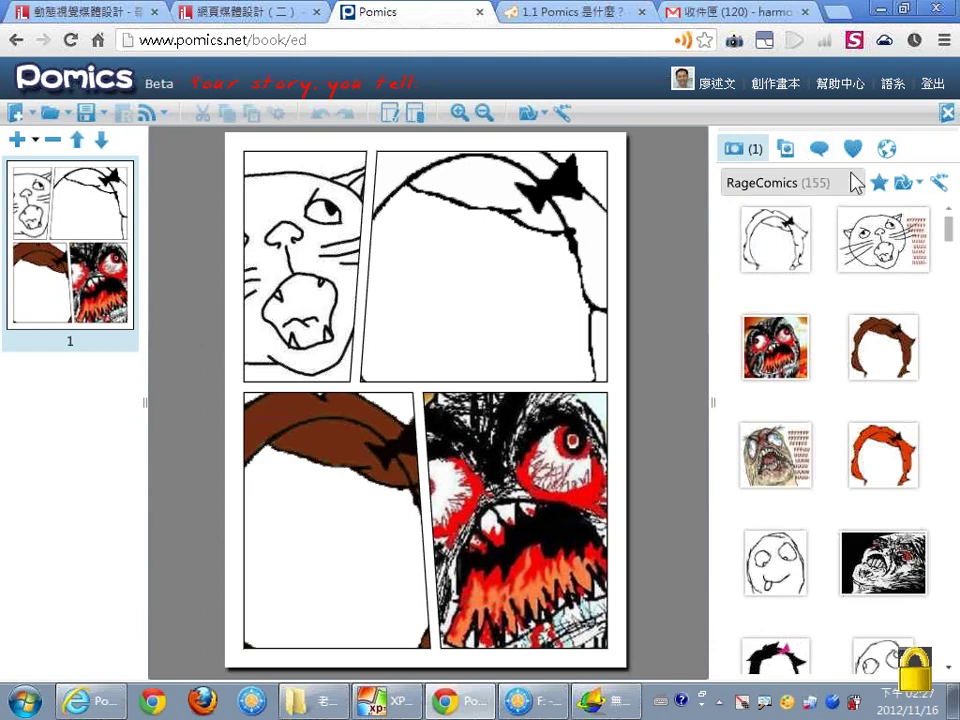
- Add the 鞋-001 picture to the comic page's lower-right frame and delete the red rage face from that frame
click(788, 150)
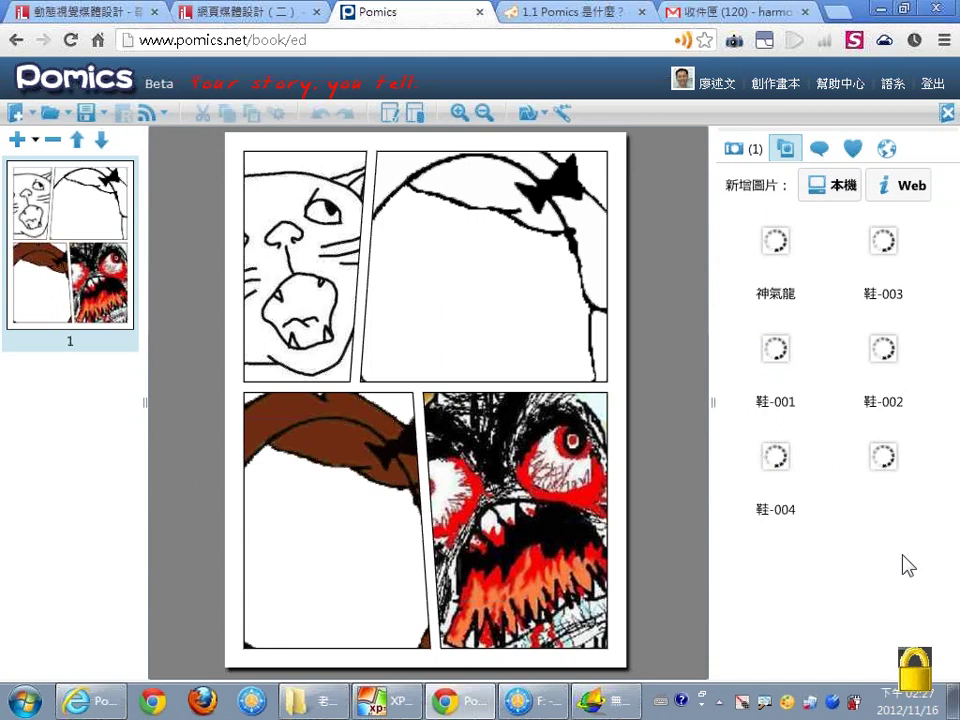
drag(790, 368, 520, 582)
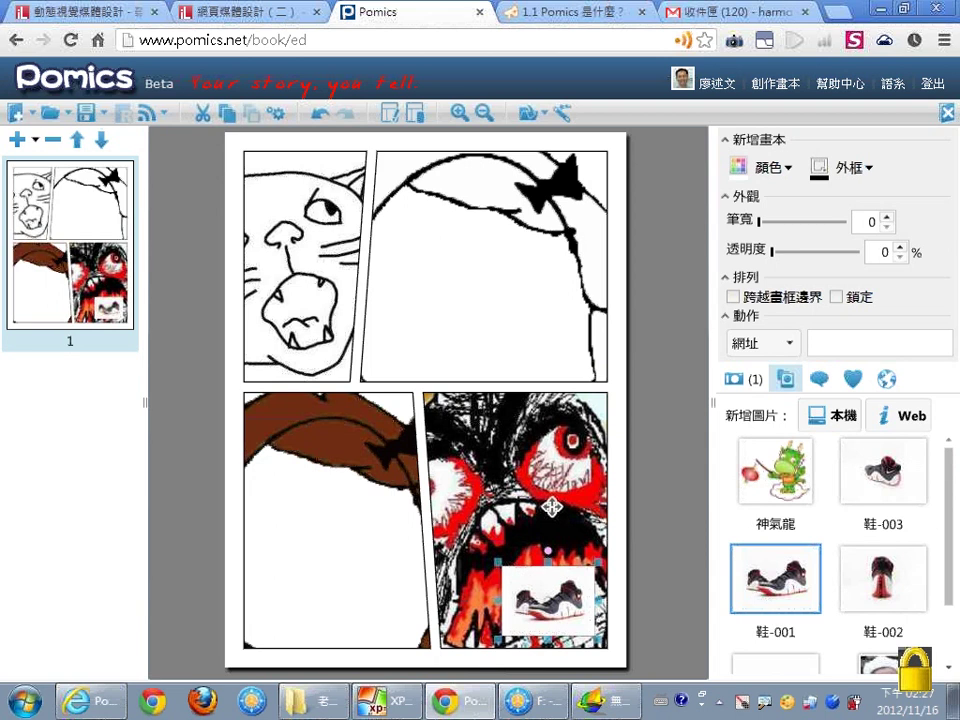
click(553, 455)
key(Delete)
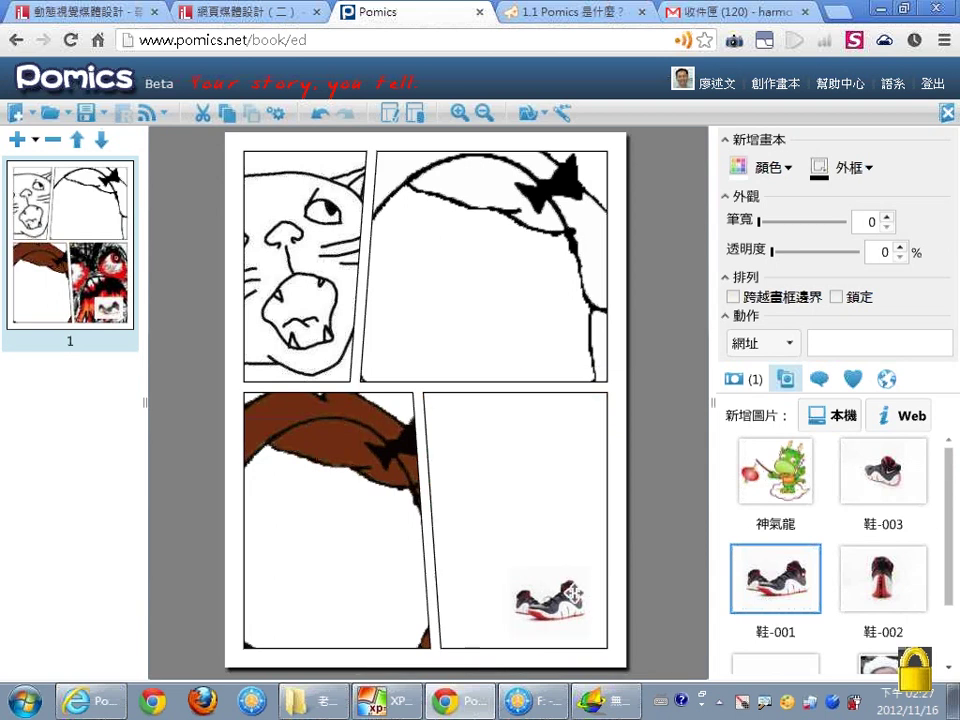
- Enlarge the 鞋-001 picture and reposition it so the shoe spans the width of the lower-right frame
click(522, 585)
drag(498, 562, 332, 437)
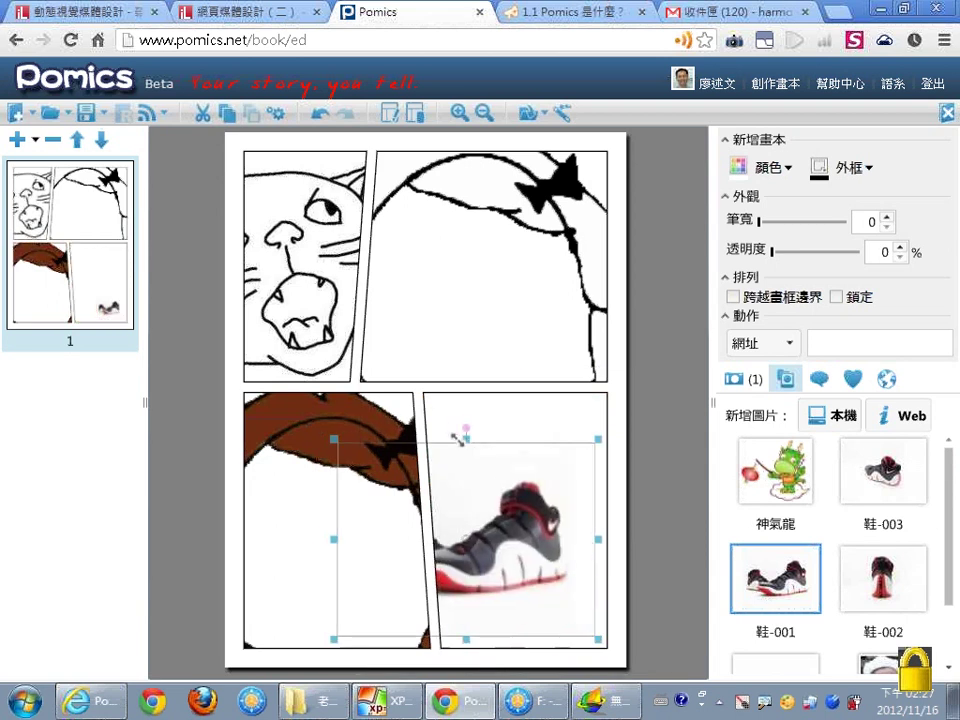
drag(538, 562, 538, 522)
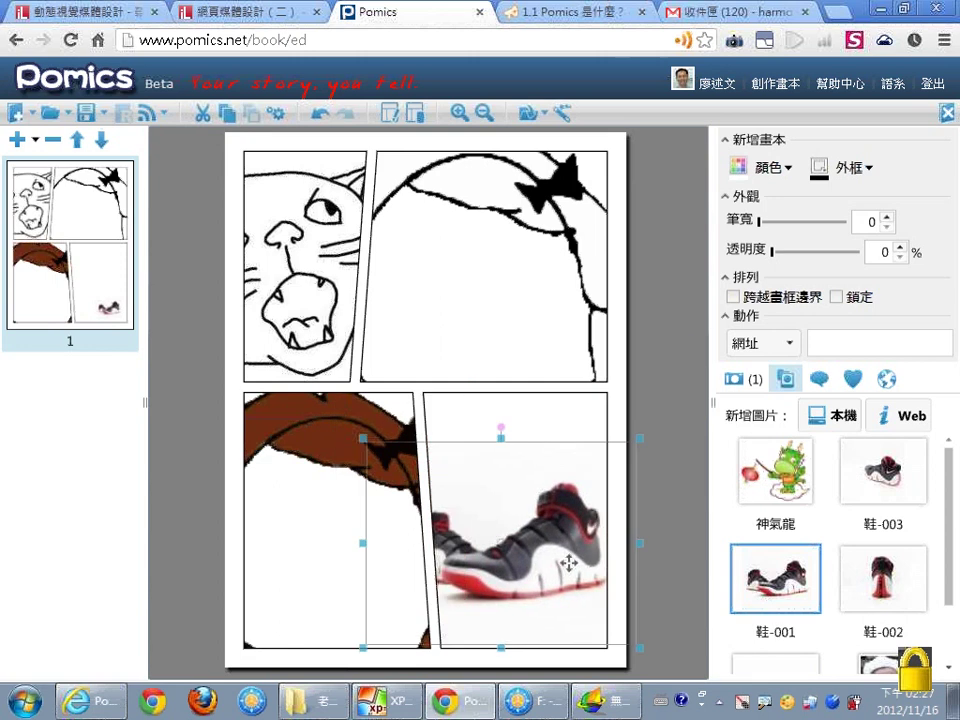
click(700, 410)
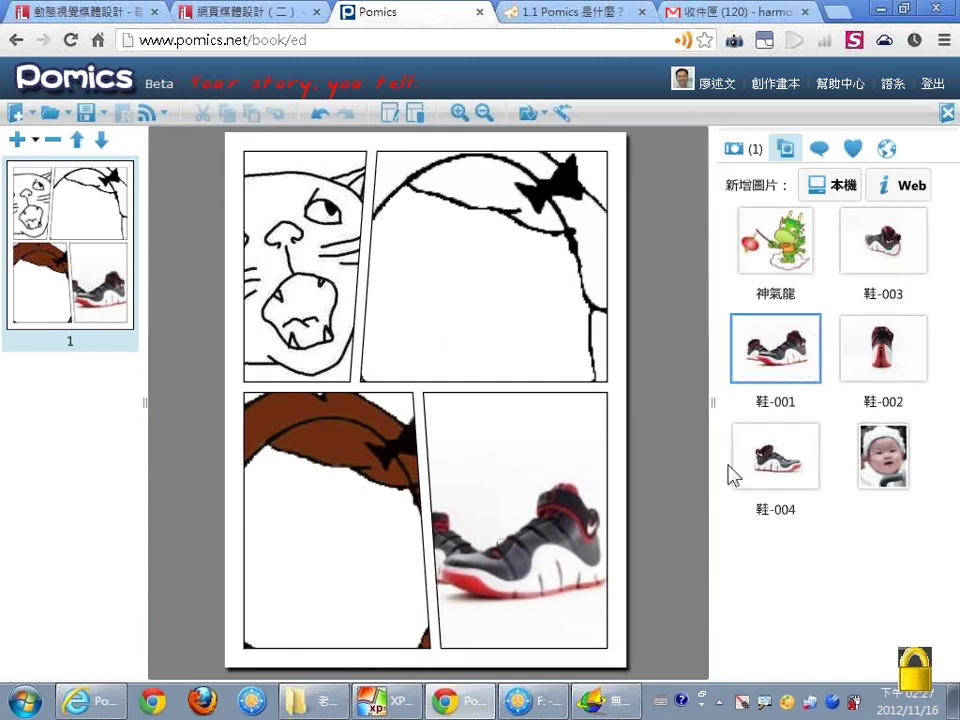
- Add the 神氣龍 dragon picture in the lower-right corner of the shoe frame
click(785, 268)
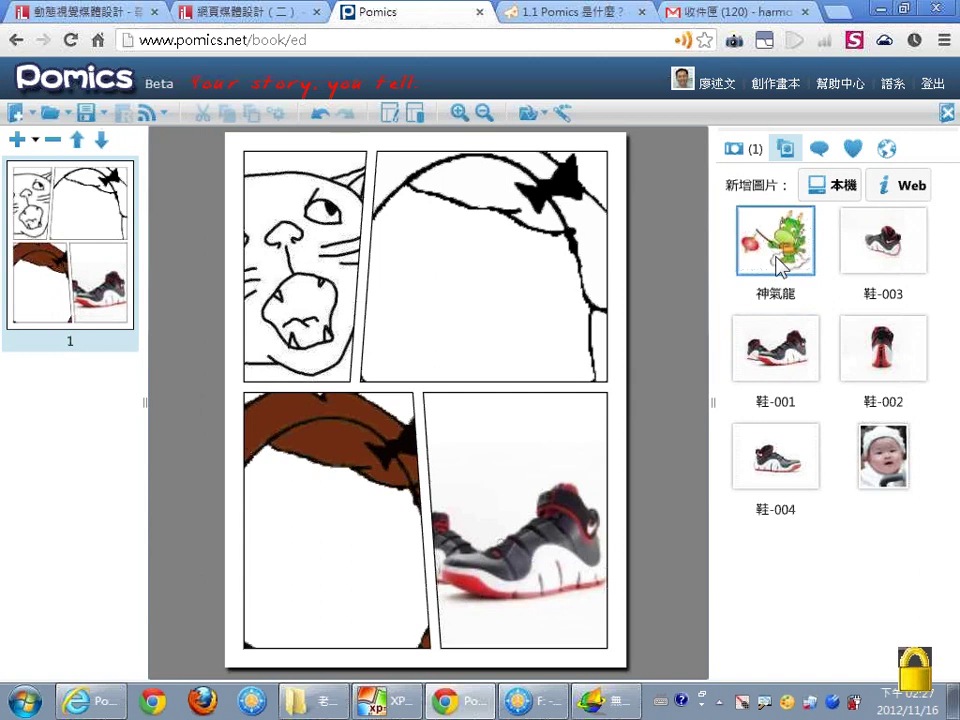
drag(778, 263, 550, 625)
click(680, 488)
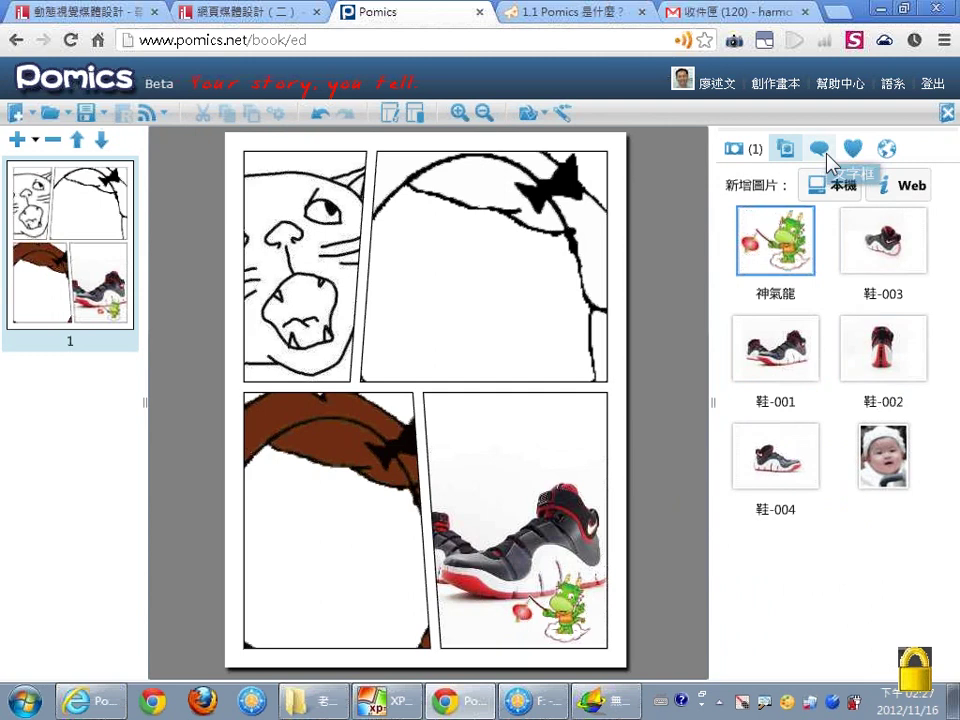
- Look over the text box styles and place the crying-girl sticker, enlarged and tilted, in the lower-right corner of the upper-right frame
click(825, 152)
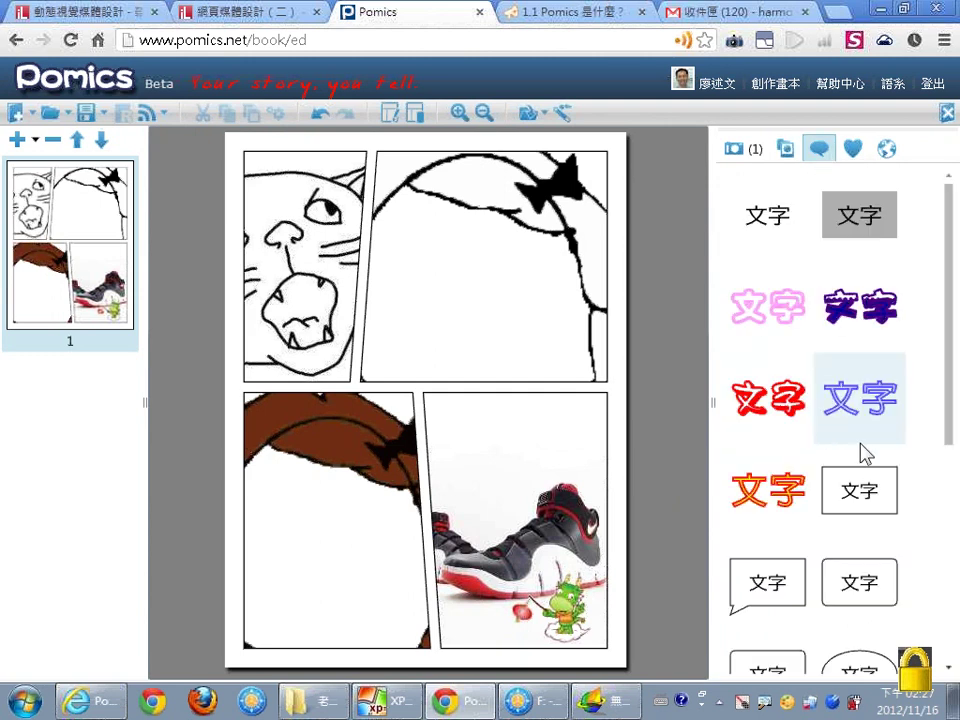
drag(954, 316, 952, 250)
click(855, 150)
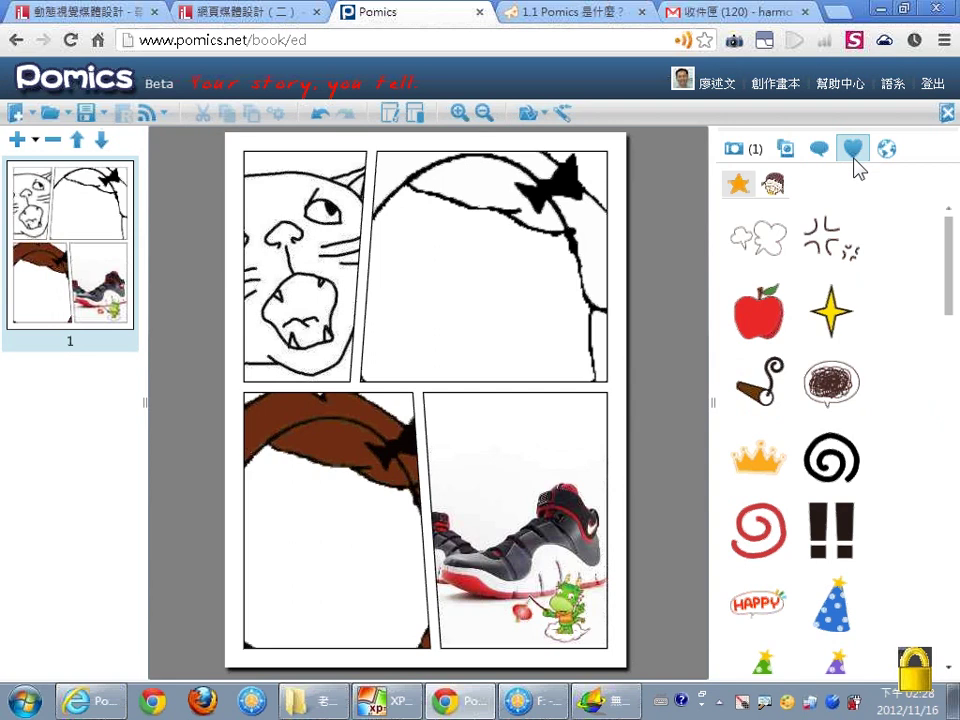
click(775, 186)
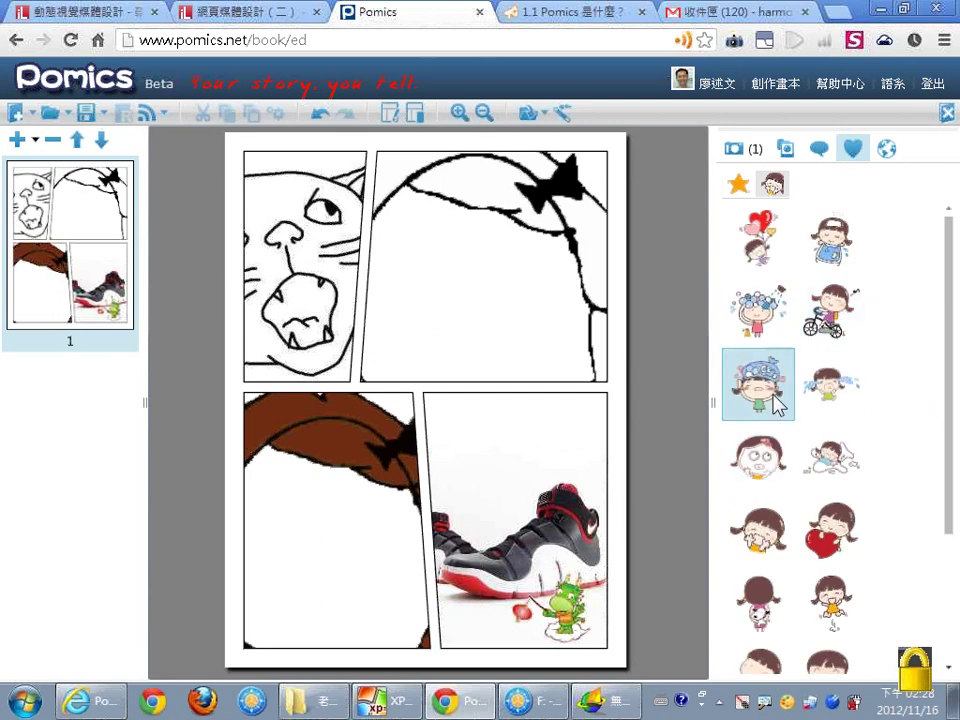
drag(851, 385, 508, 225)
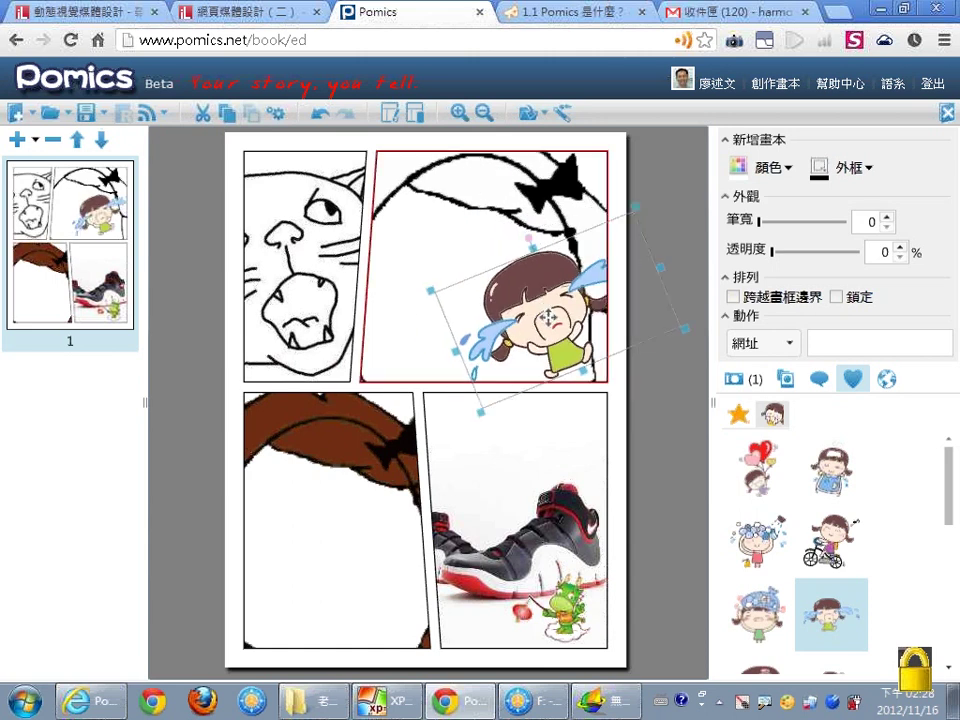
drag(520, 310, 545, 340)
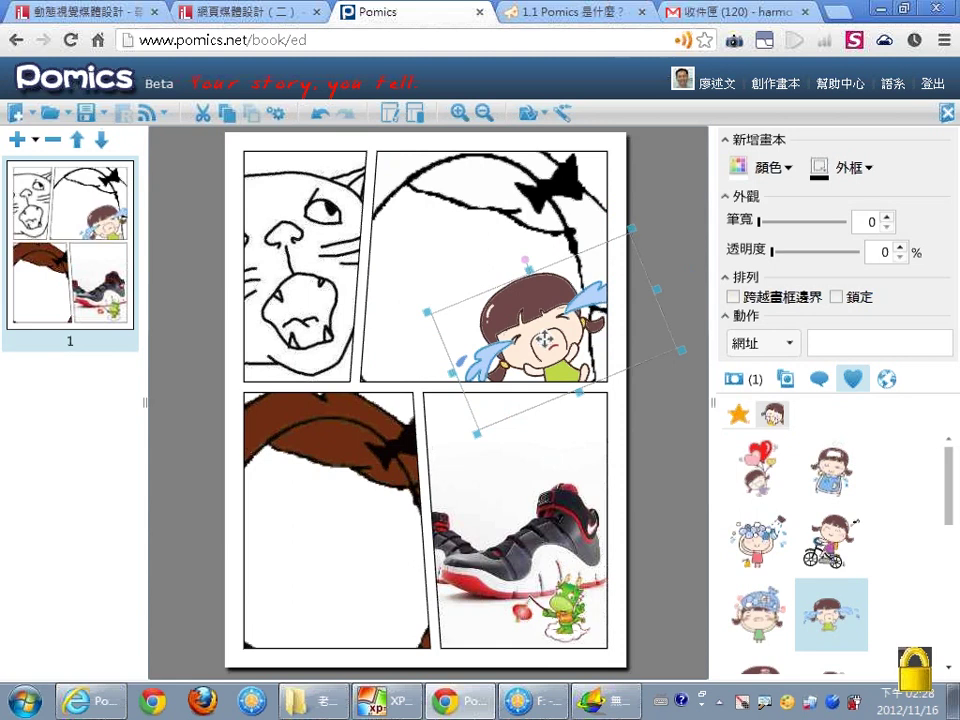
click(185, 250)
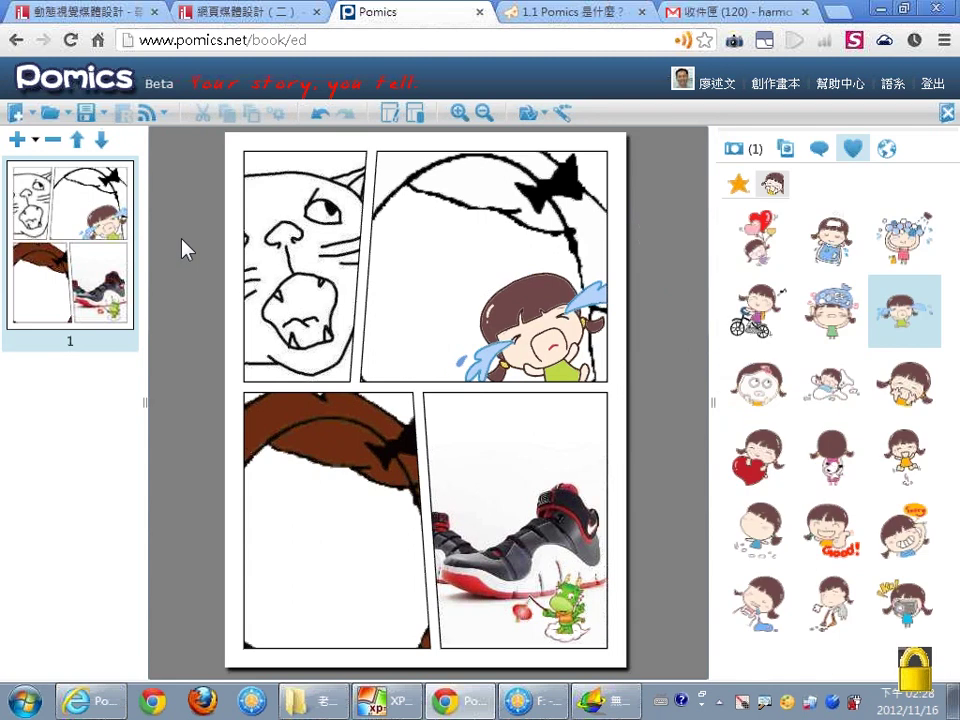
- Save the comic under the file name RageComics
click(84, 122)
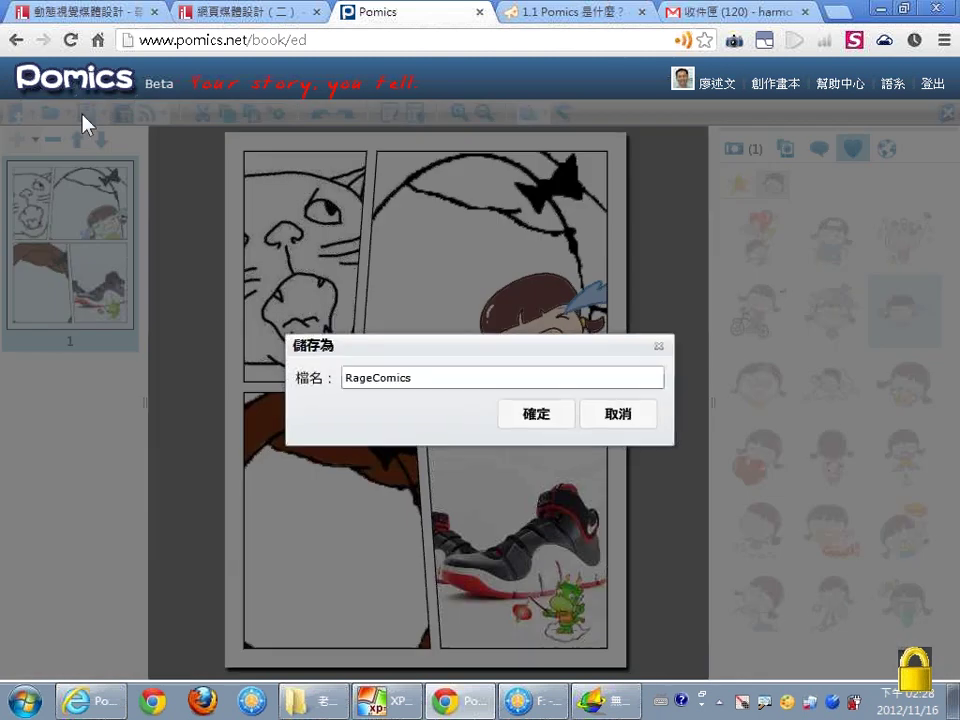
click(558, 416)
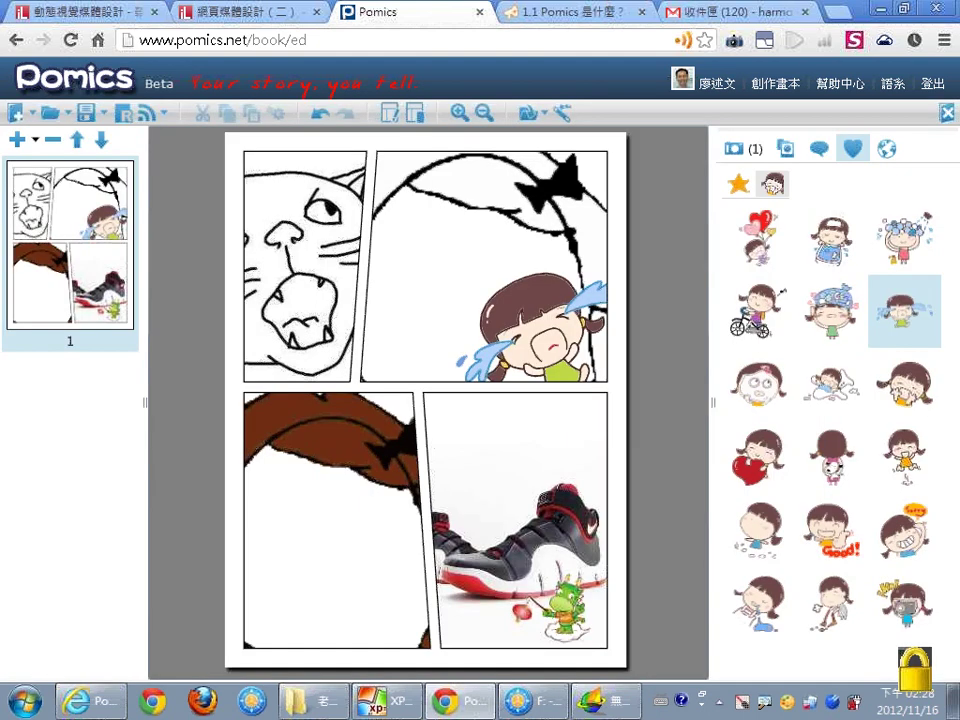
- Examine the 發佈 dialog and the options for viewing the published book and copying its address, without publishing
click(165, 118)
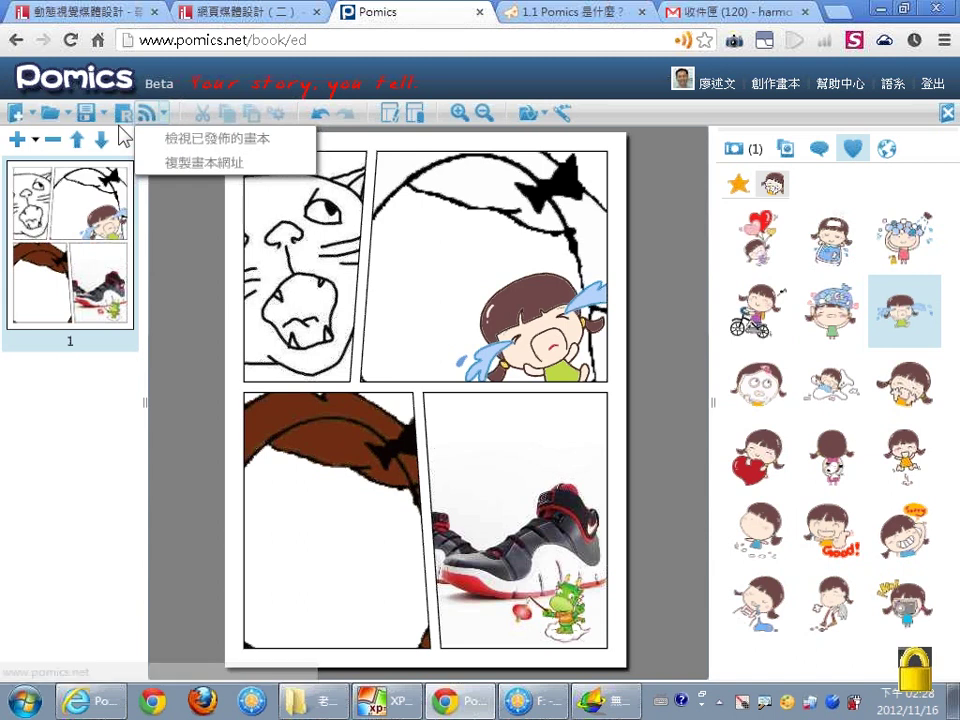
click(124, 120)
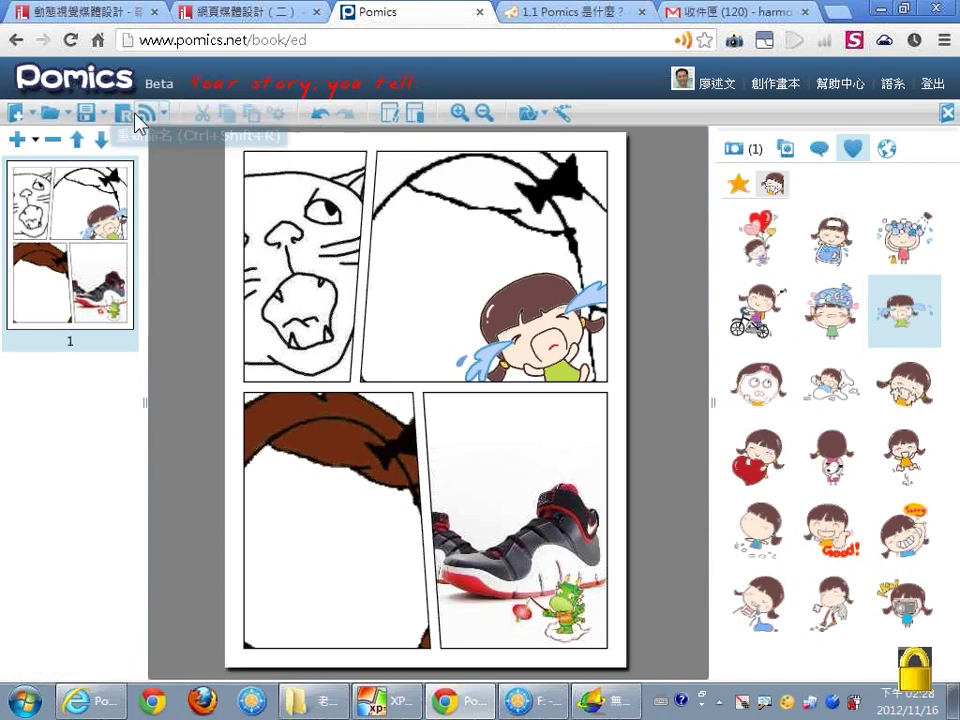
click(145, 114)
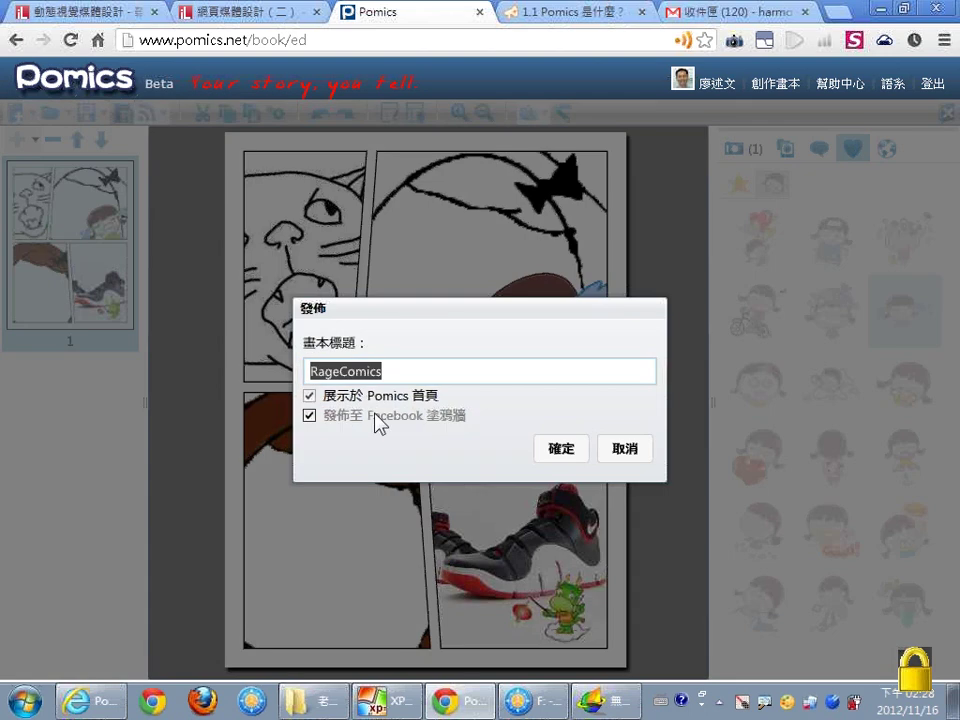
click(561, 449)
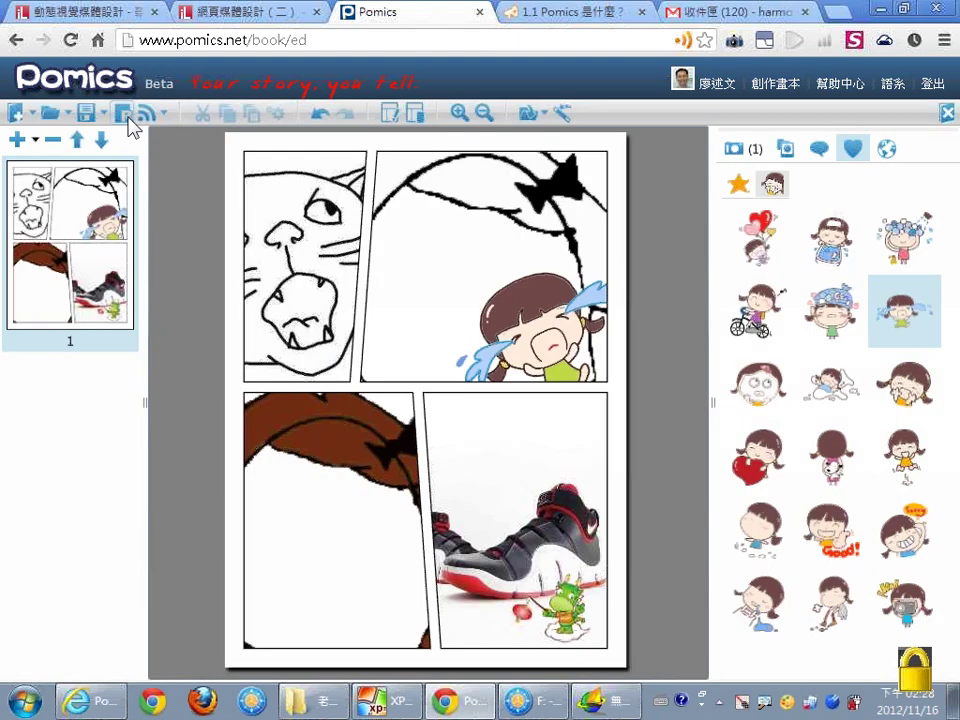
click(160, 114)
click(162, 118)
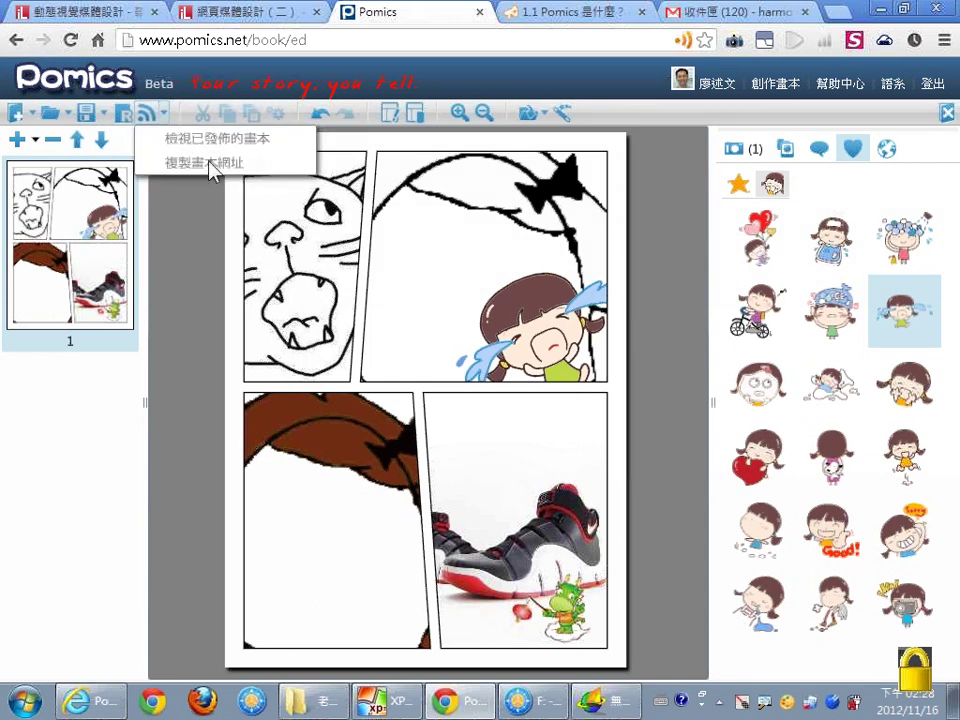
- Publish RageComics with both 展示於 Pomics 首頁 and 發佈至 Facebook 塗鴉牆 turned off
click(147, 118)
click(309, 414)
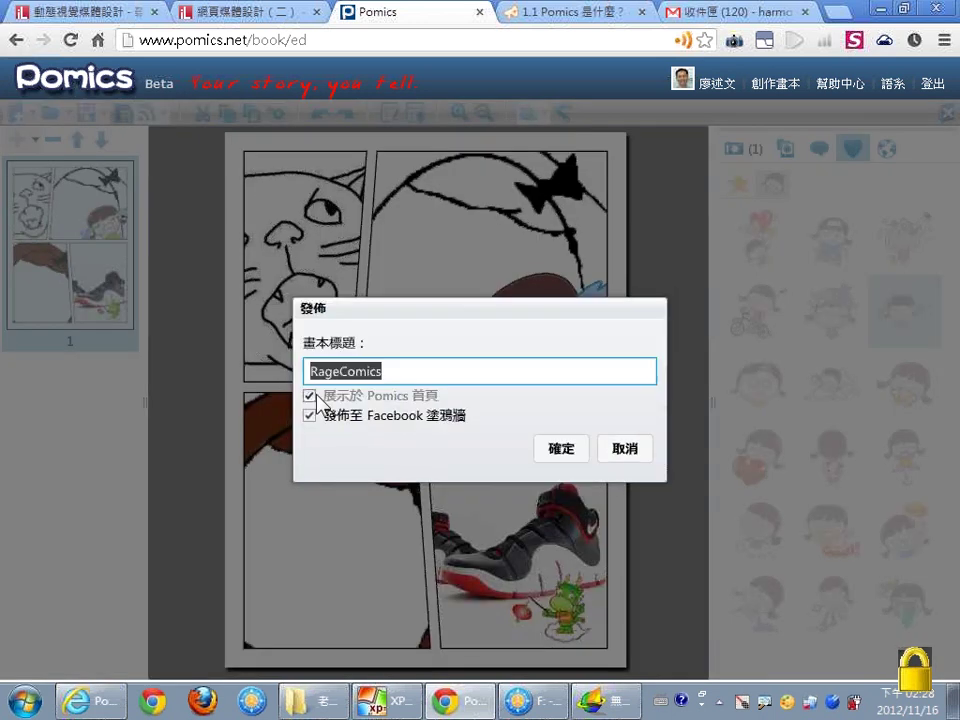
click(309, 395)
click(309, 414)
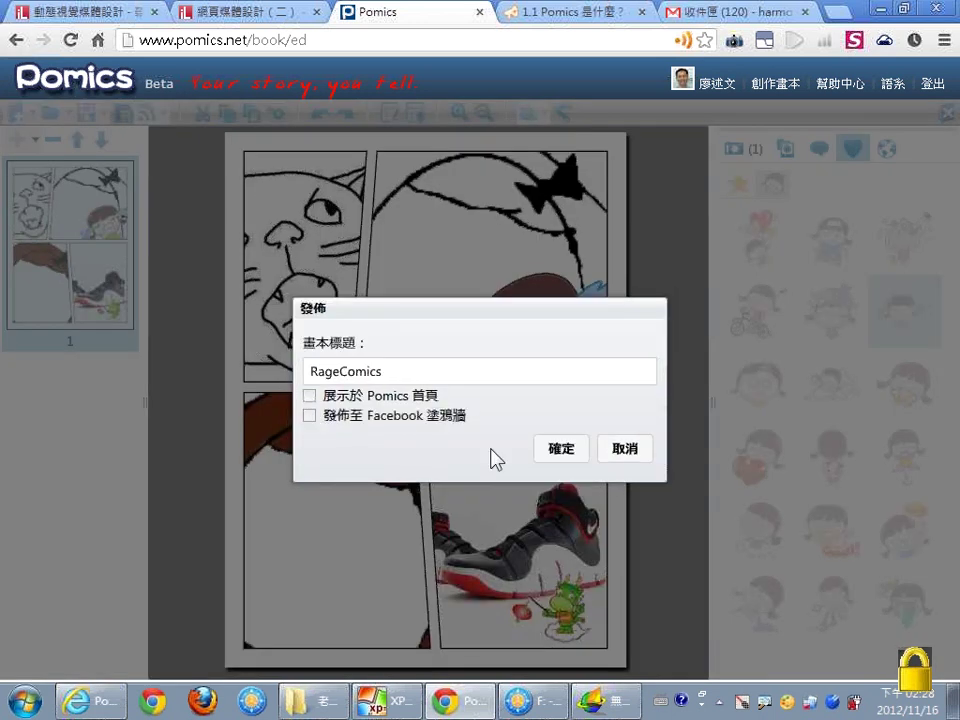
click(570, 455)
click(561, 449)
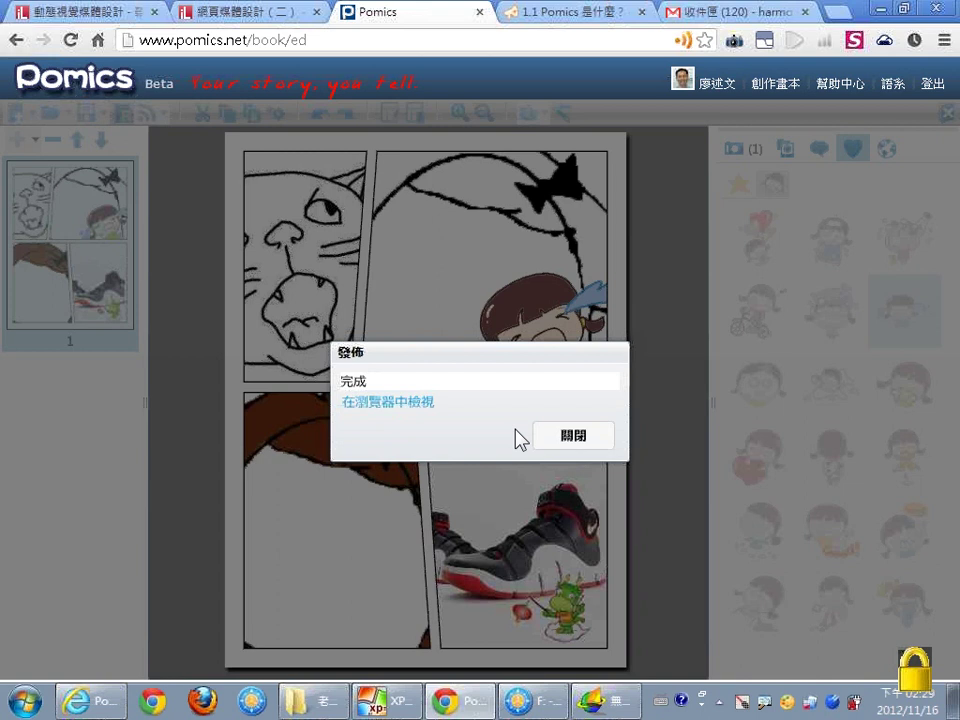
click(574, 440)
- View the published RageComics book in the browser, check the image's save and copy options, and close its page
click(160, 112)
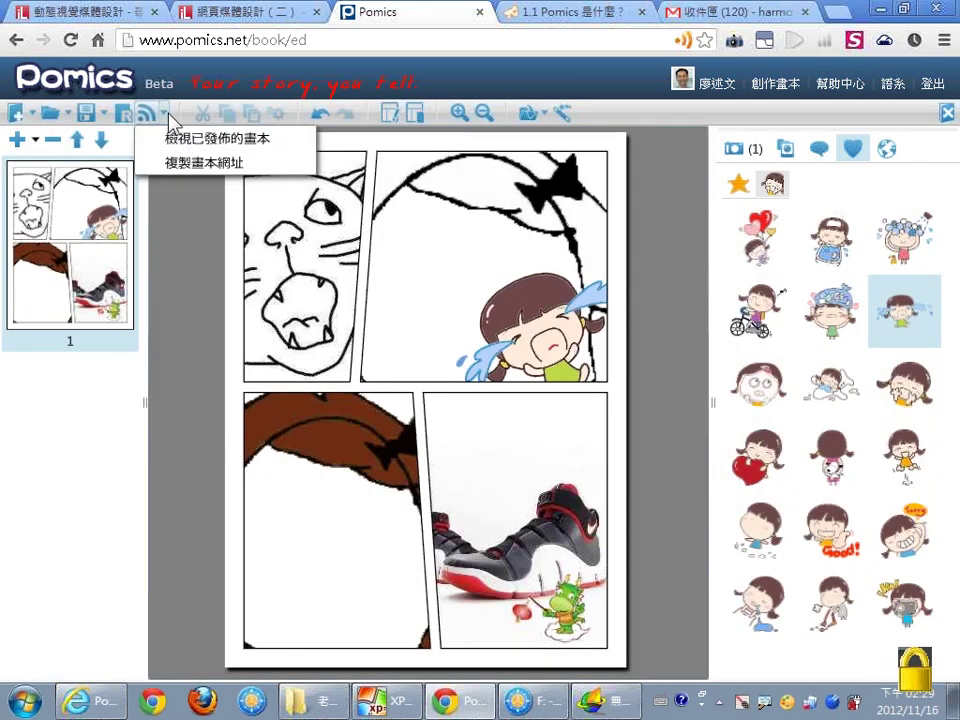
click(145, 144)
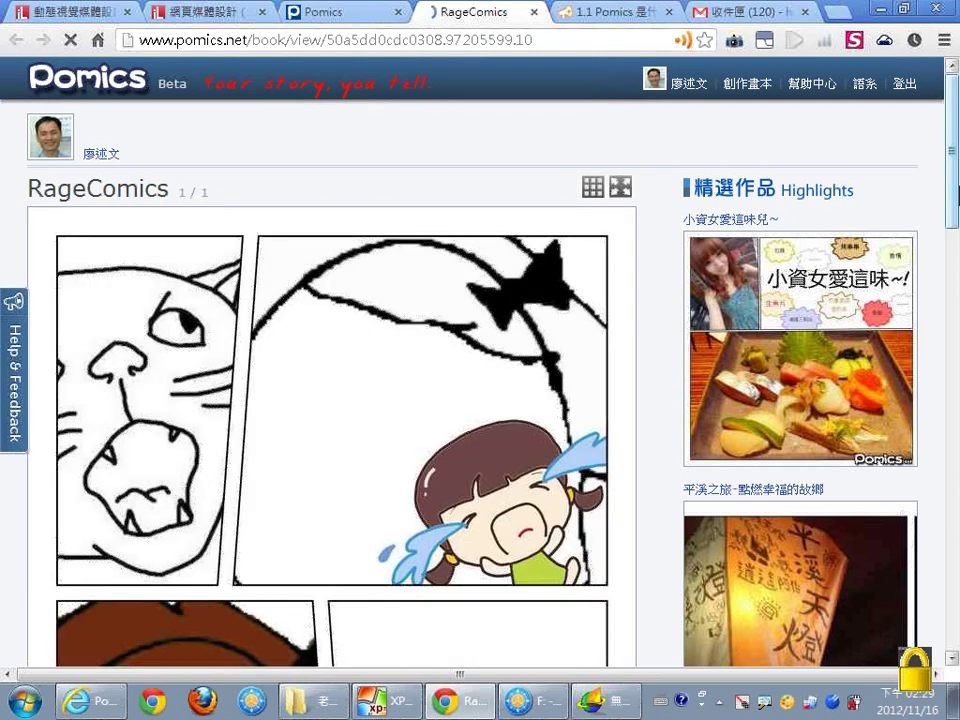
drag(954, 171, 957, 415)
right_click(309, 238)
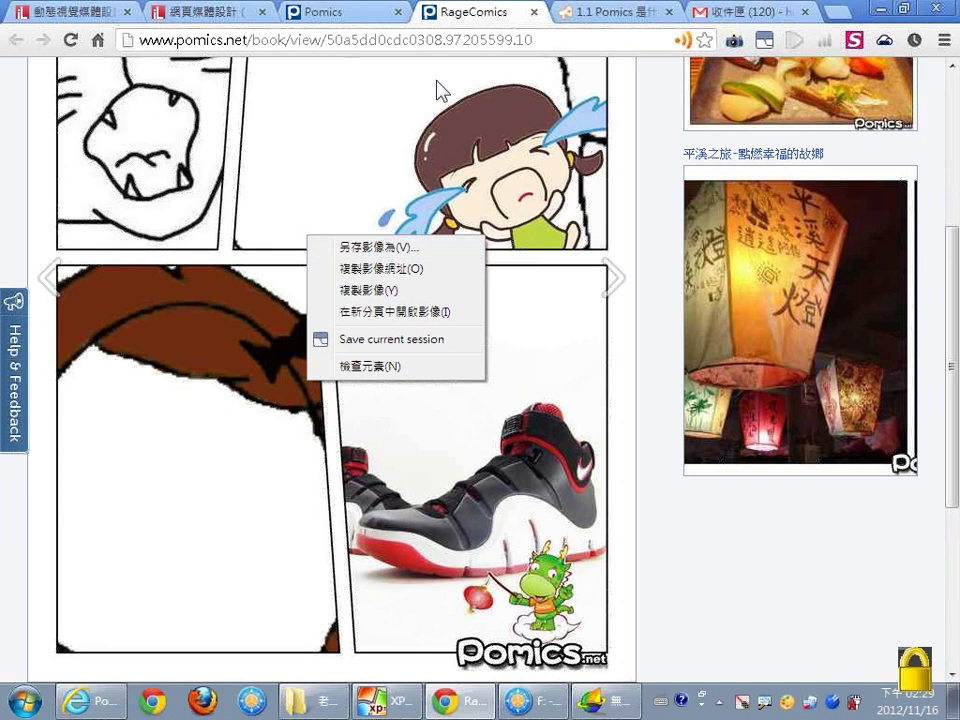
click(537, 22)
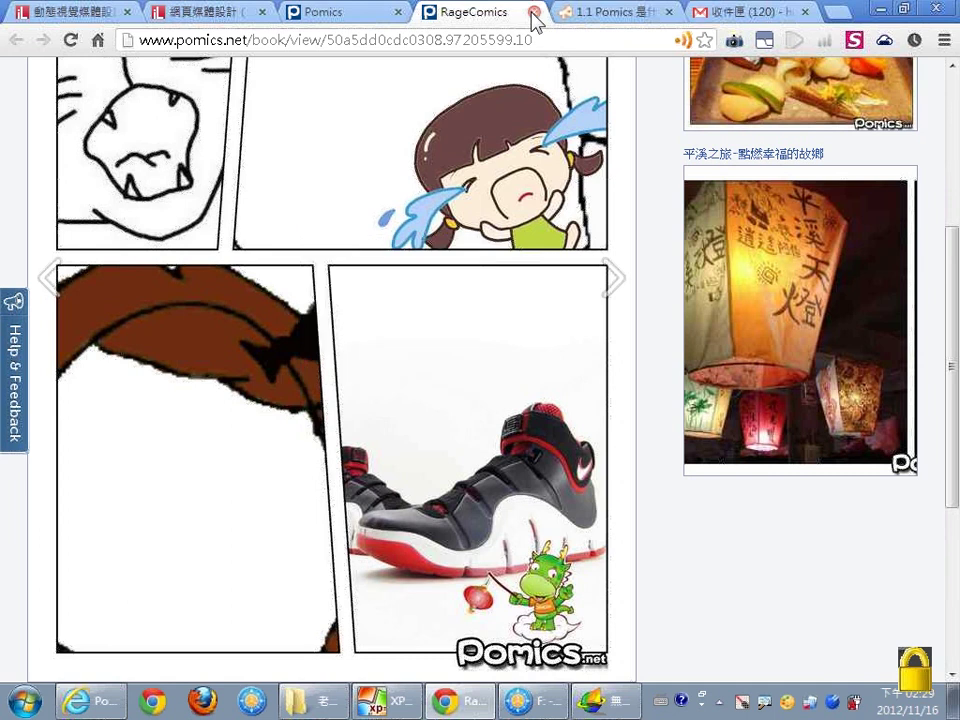
click(537, 22)
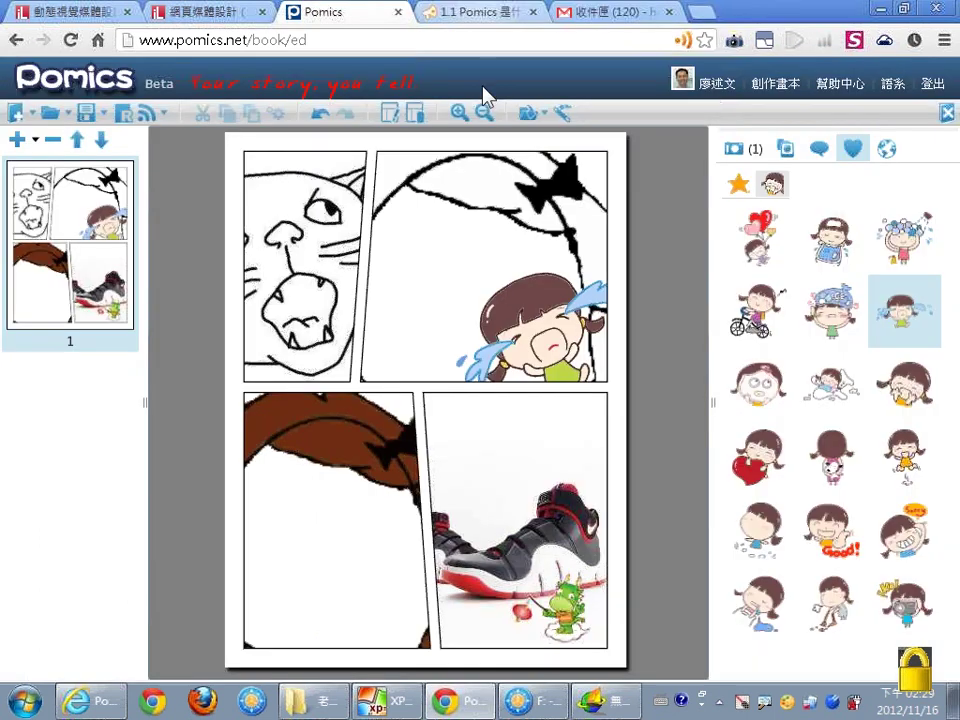